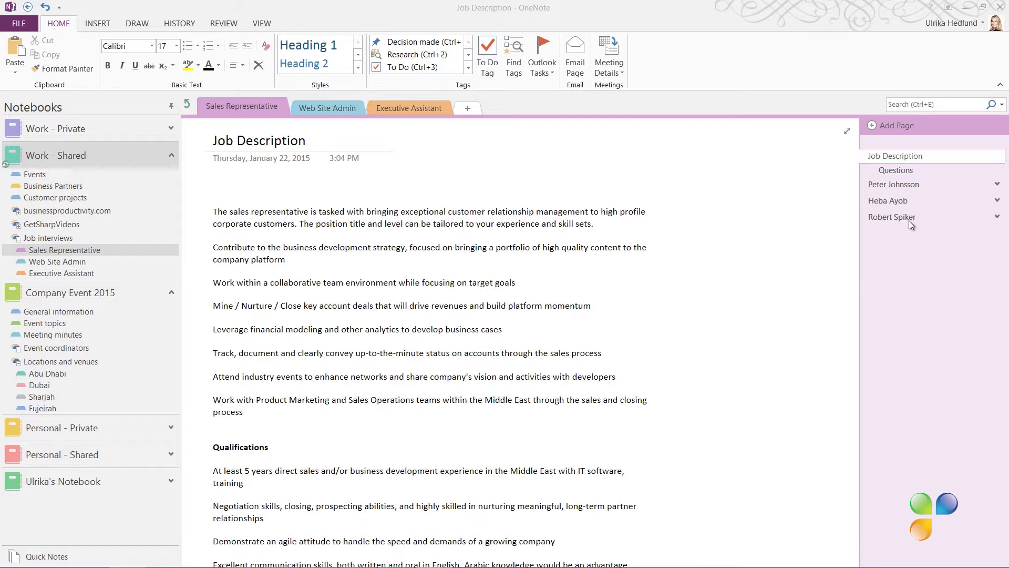
- Open the Questions page showing the Face to face, Web Conference and Audio conference interview types
{"action": "left_click", "coordinate": [887, 170]}
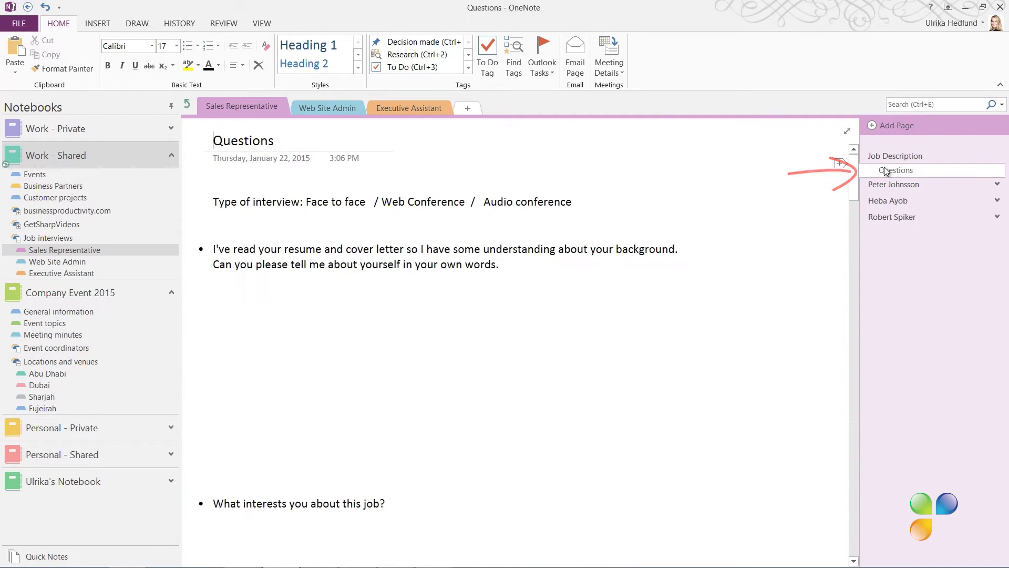
{"action": "mouse_move", "coordinate": [855, 175]}
{"action": "left_mouse_down"}
{"action": "mouse_move", "coordinate": [867, 217]}
{"action": "mouse_move", "coordinate": [864, 171]}
{"action": "left_mouse_up"}
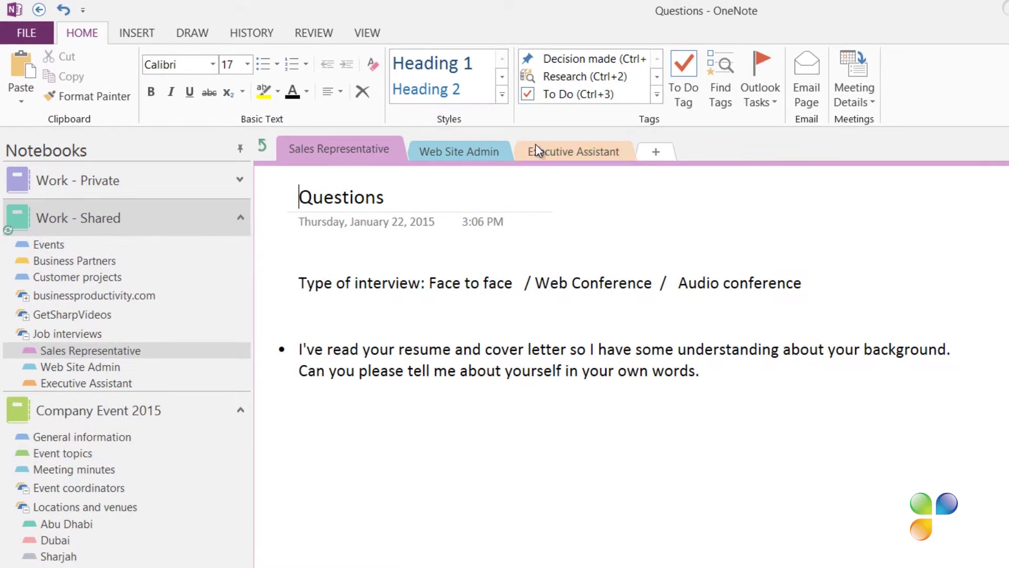
- From Insert > Page Templates, save the Questions page as the 'Job interview questions' template
{"action": "left_click", "coordinate": [137, 33]}
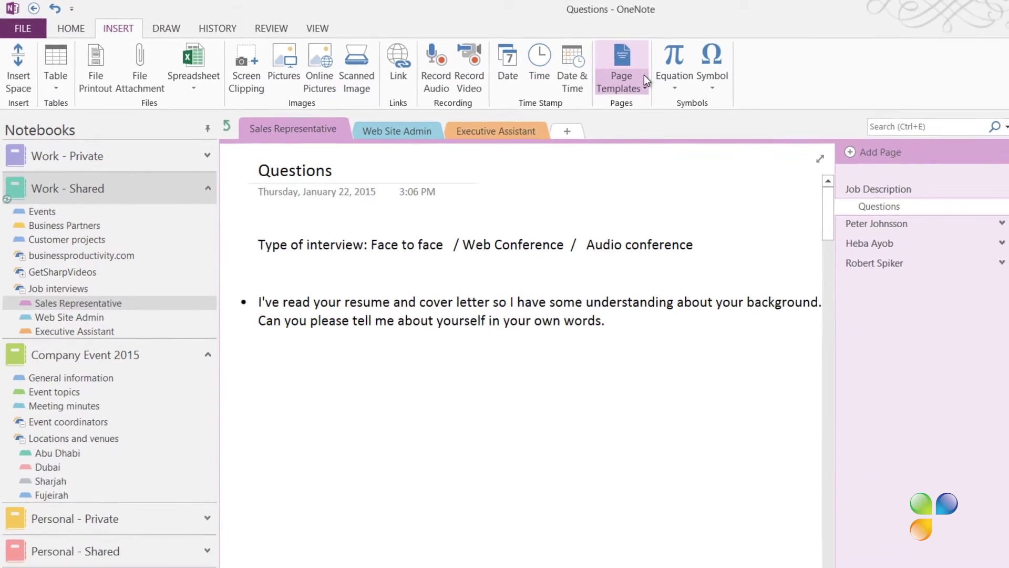
{"action": "left_click", "coordinate": [644, 79]}
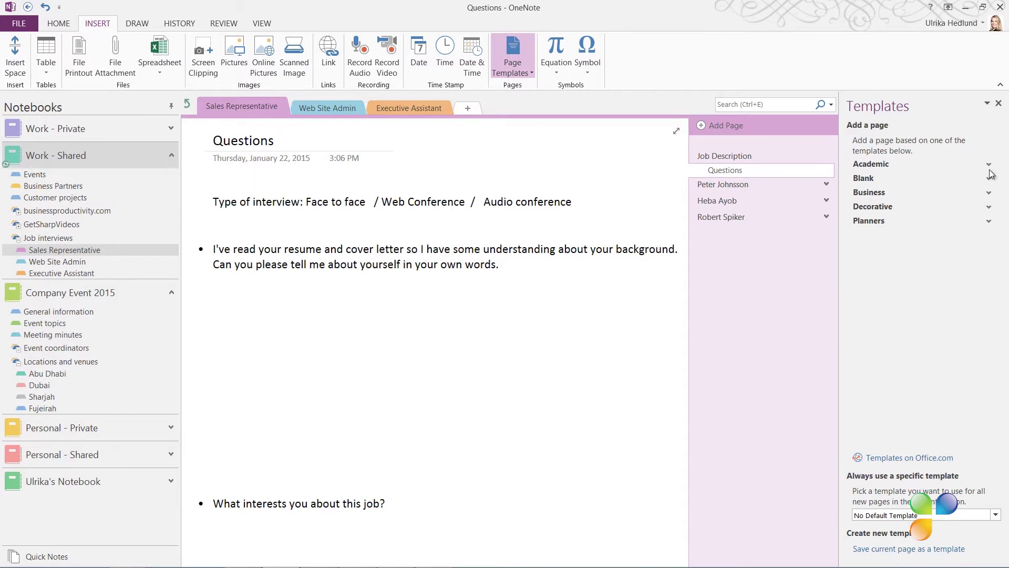
{"action": "left_click", "coordinate": [989, 192]}
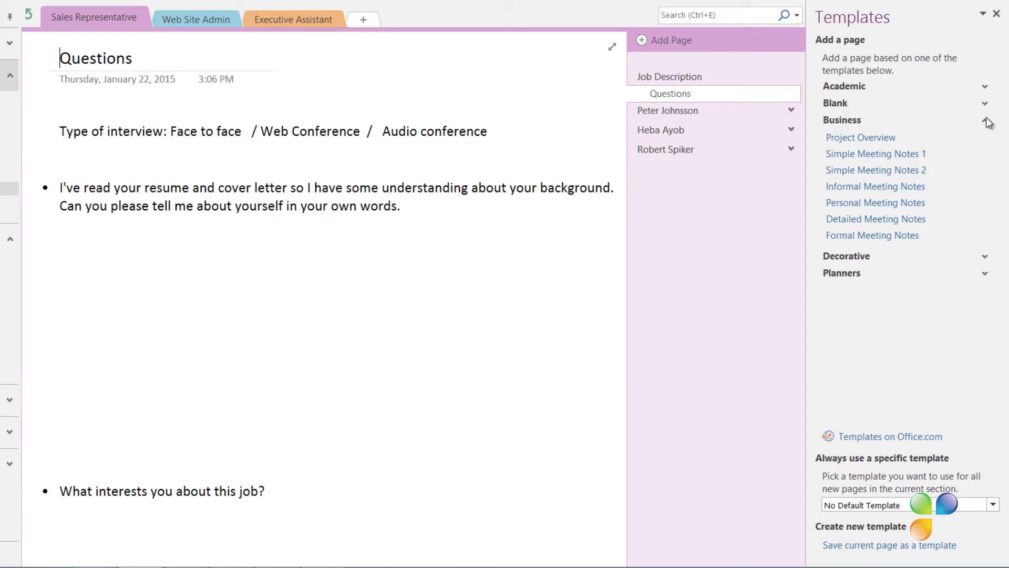
{"action": "left_click", "coordinate": [985, 120]}
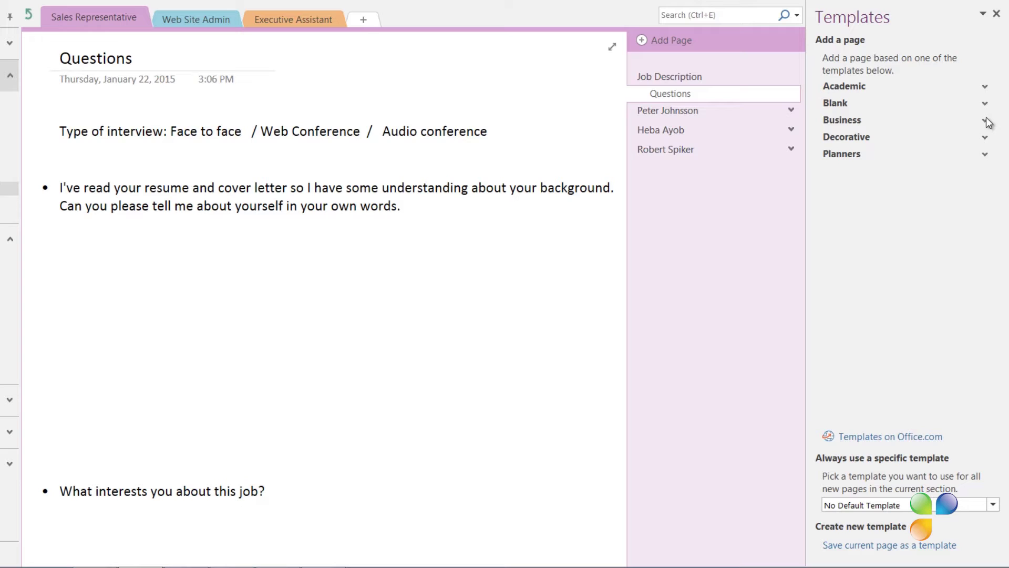
{"action": "left_click", "coordinate": [918, 545]}
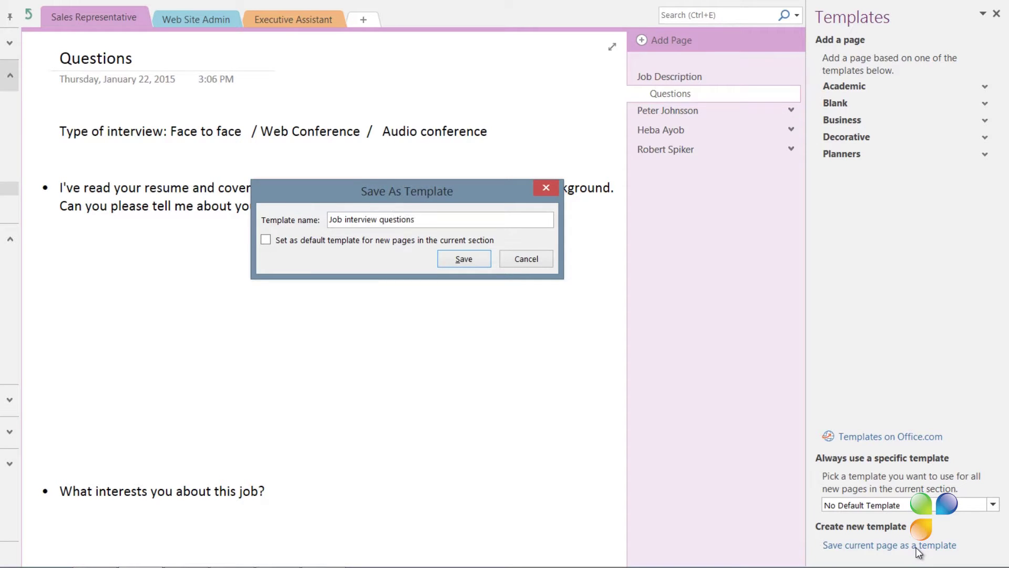
{"action": "left_click", "coordinate": [477, 264]}
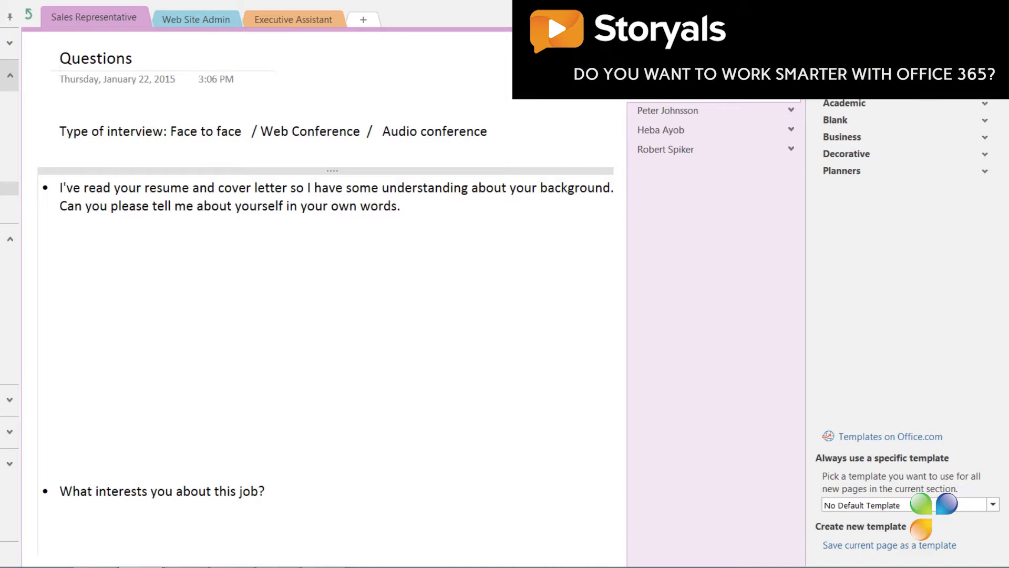
- Close the Templates pane and open the third candidate's resume page
{"action": "left_click", "coordinate": [999, 84]}
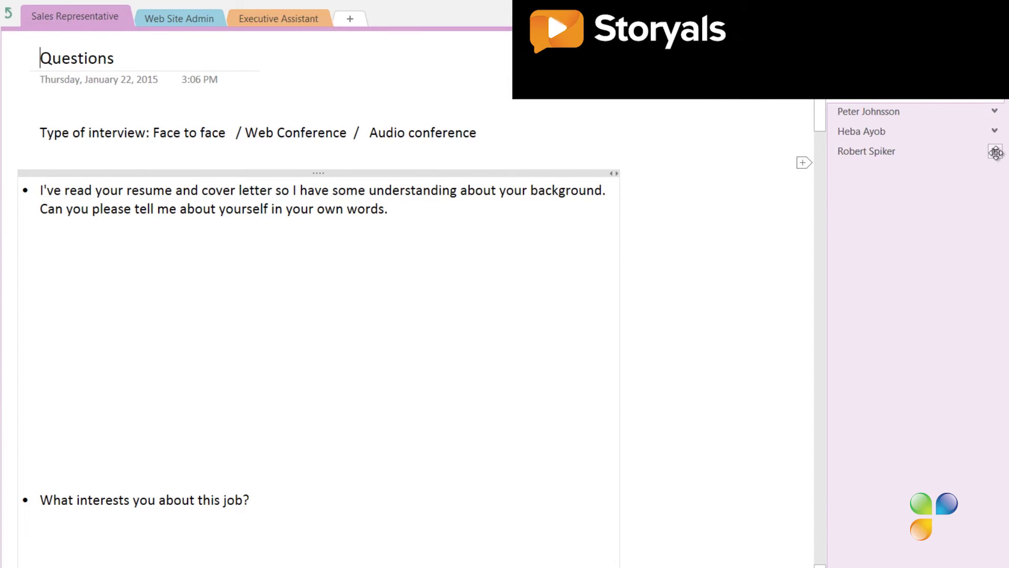
{"action": "left_click", "coordinate": [995, 152]}
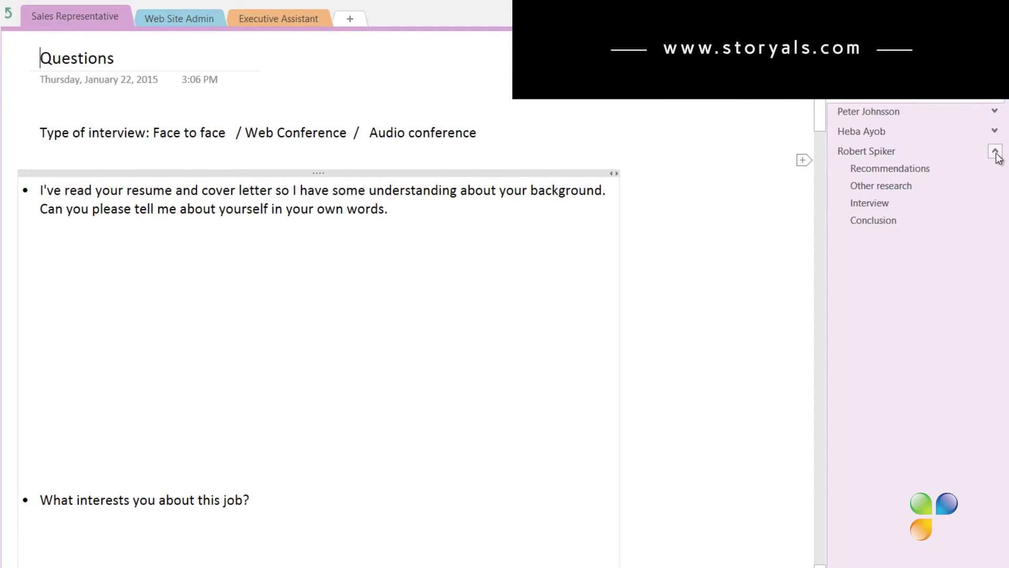
{"action": "left_click", "coordinate": [894, 153]}
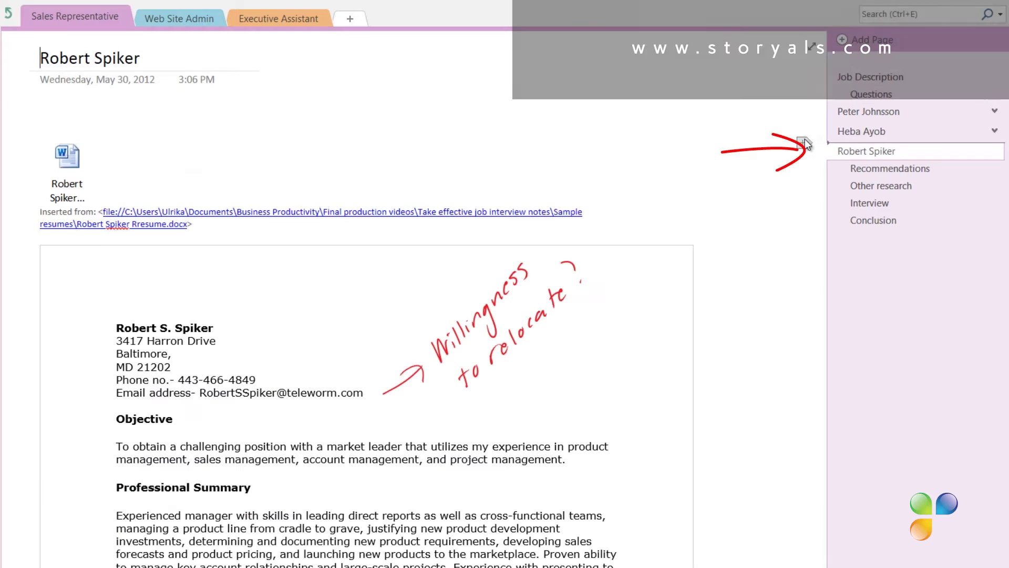
{"action": "mouse_move", "coordinate": [822, 121]}
{"action": "left_mouse_down"}
{"action": "mouse_move", "coordinate": [824, 151]}
{"action": "mouse_move", "coordinate": [827, 115]}
{"action": "left_mouse_up"}
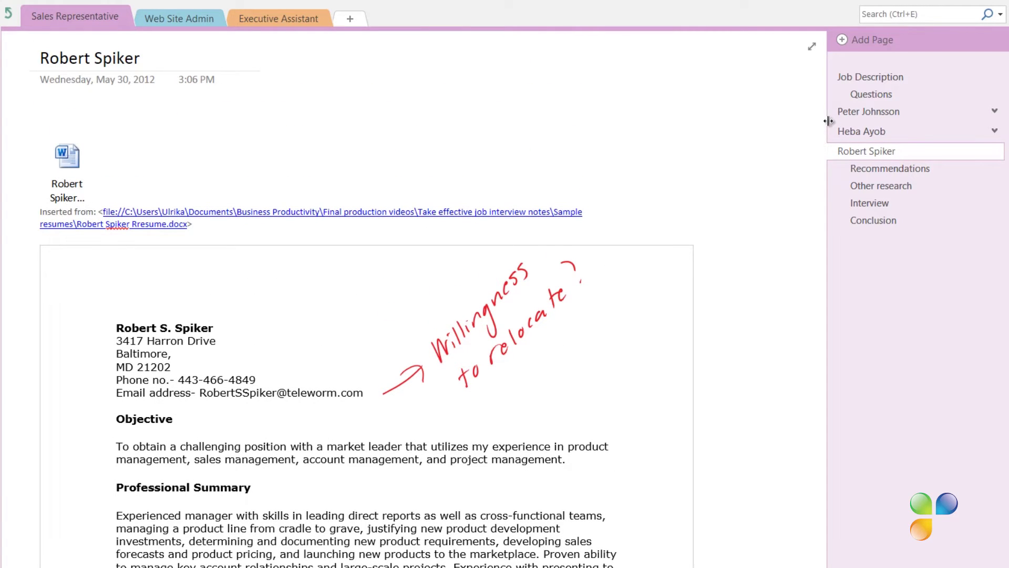
- Review the Recommendations and Interview pages, ending on the Conclusion page recommending Progress
{"action": "left_click", "coordinate": [867, 169]}
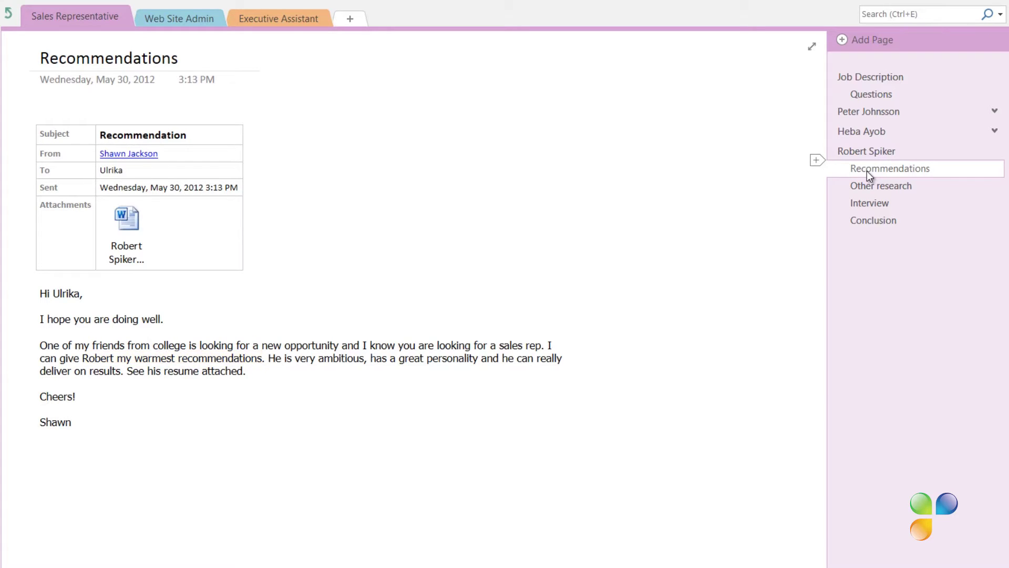
{"action": "left_click", "coordinate": [872, 201]}
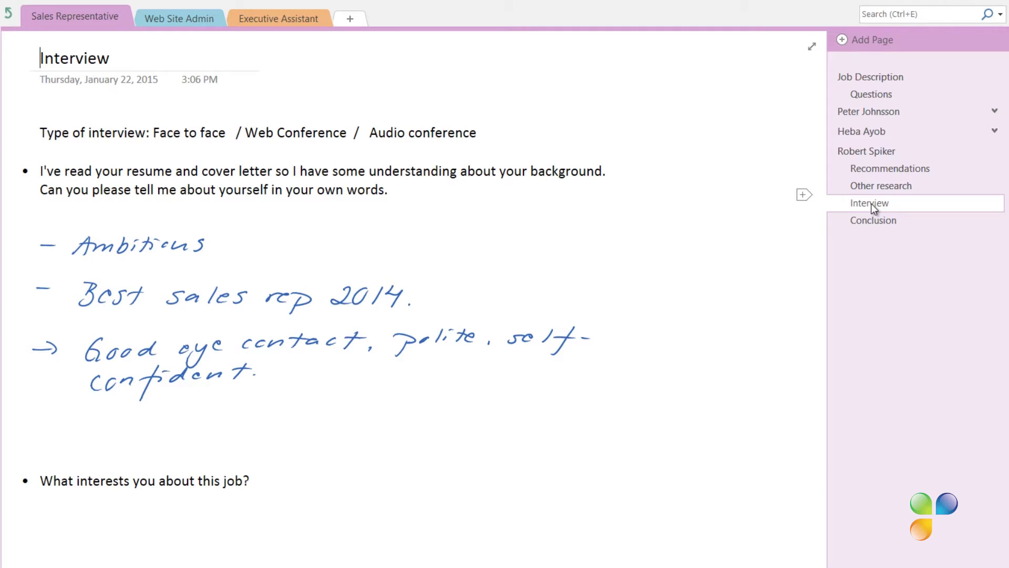
{"action": "left_click", "coordinate": [875, 221]}
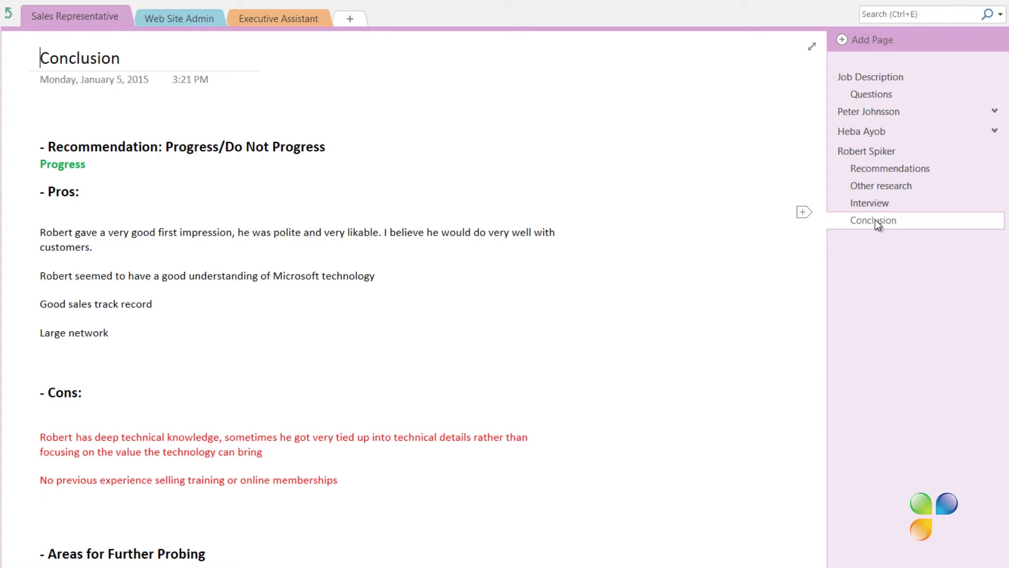
- Add a new page titled with the next candidate's full name
{"action": "left_click", "coordinate": [879, 42]}
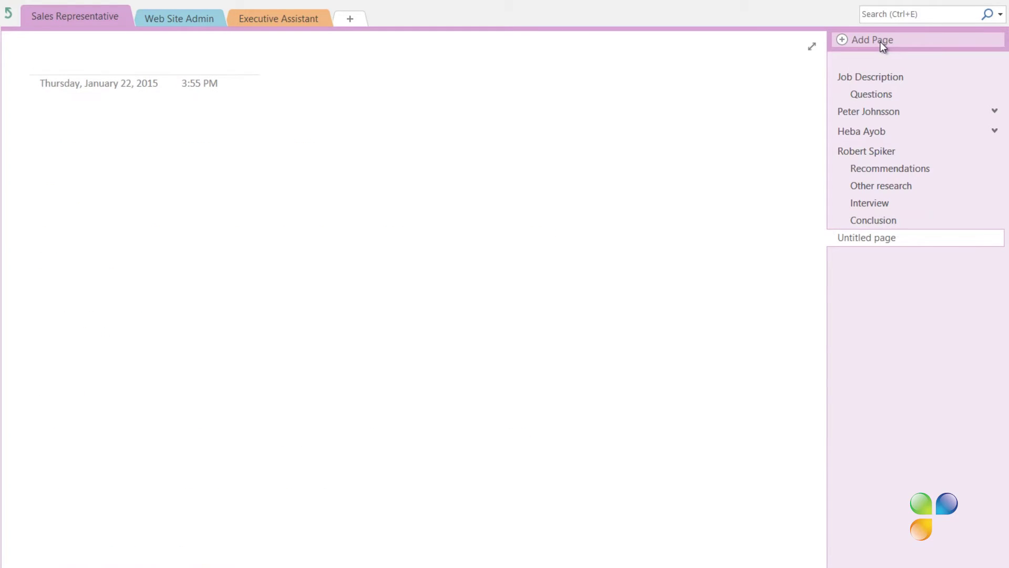
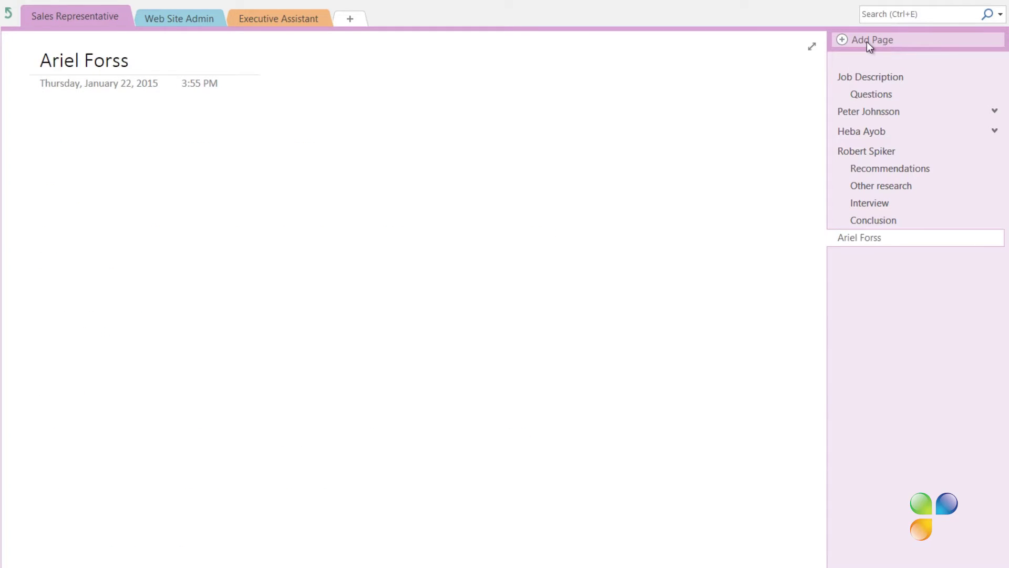
{"action": "key", "text": "Return"}
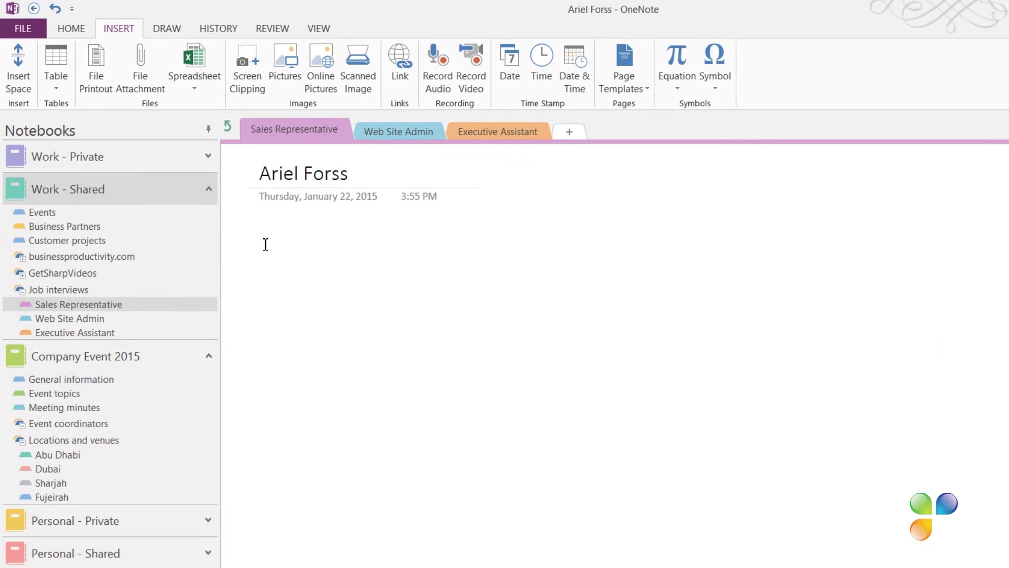
- Insert a File Printout of the candidate's resume onto the new page
{"action": "left_click", "coordinate": [103, 63]}
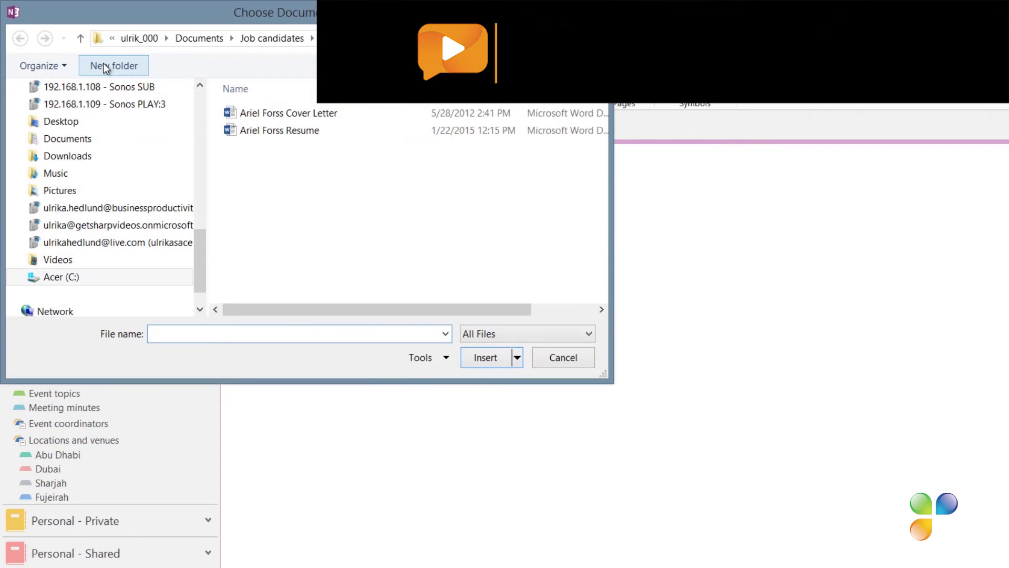
{"action": "left_click", "coordinate": [263, 129]}
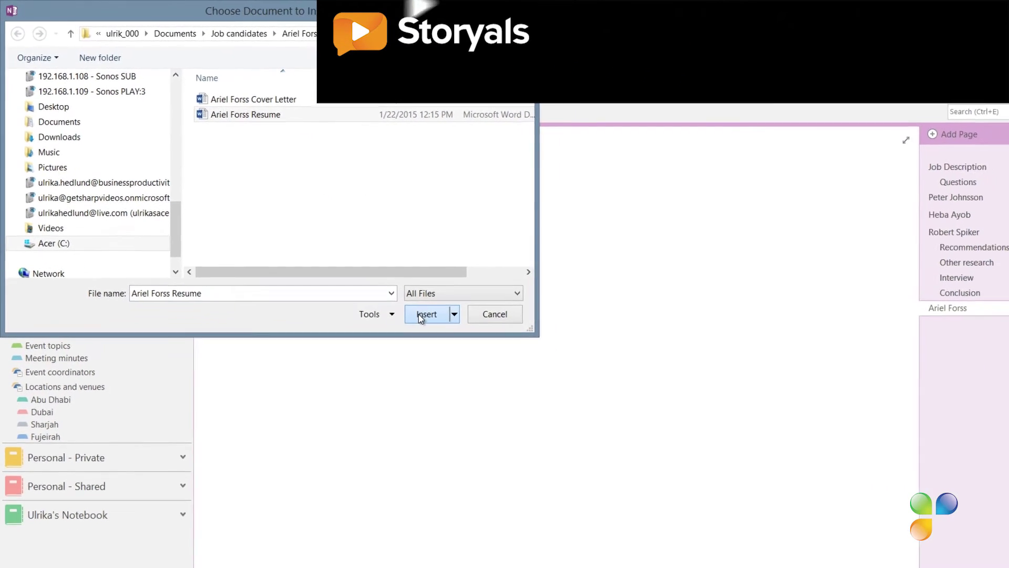
{"action": "left_click", "coordinate": [421, 314]}
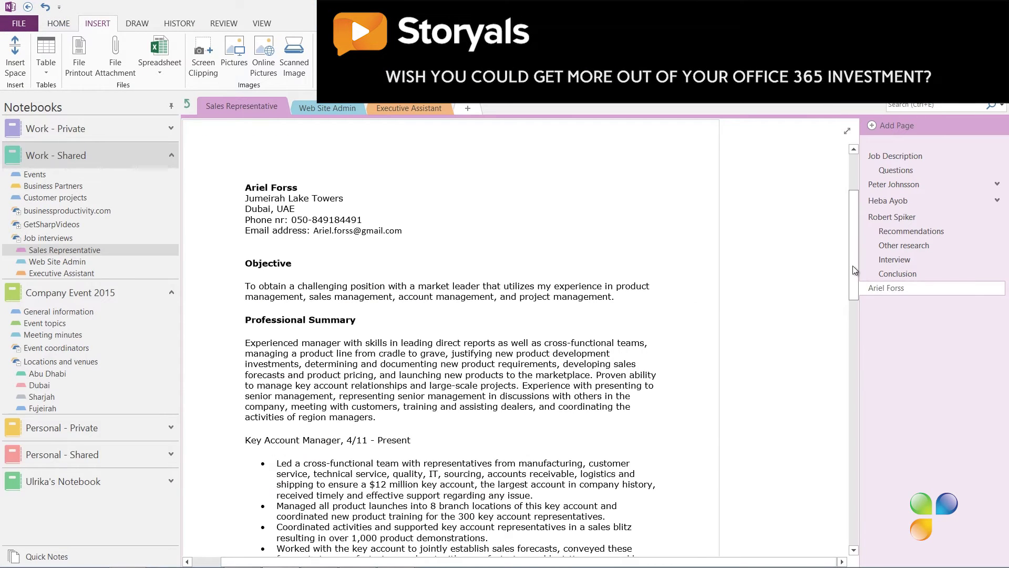
{"action": "scroll", "coordinate": [853, 238], "scroll_direction": "up", "scroll_amount": 3}
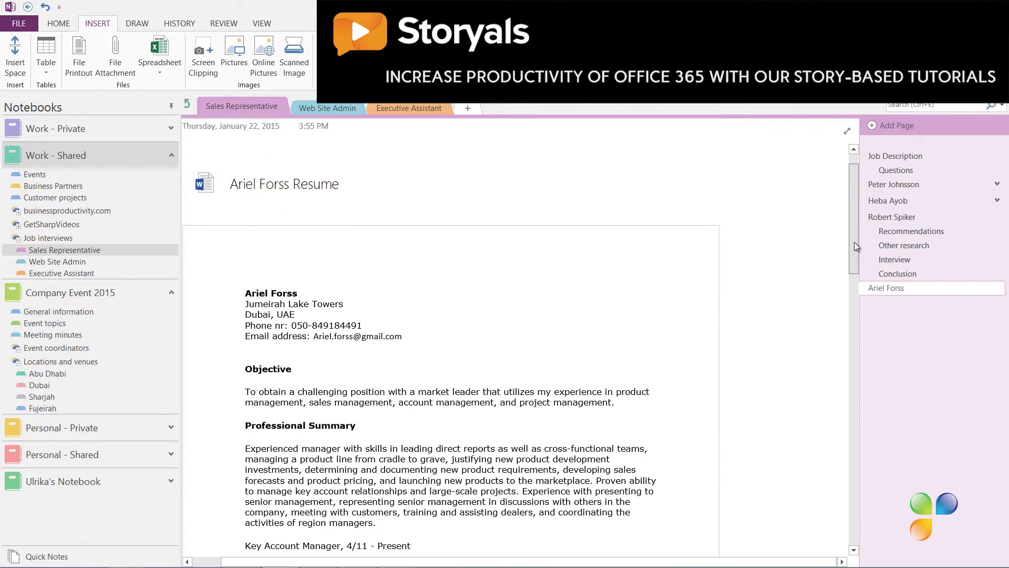
{"action": "left_click_drag", "start_coordinate": [853, 242], "coordinate": [875, 533]}
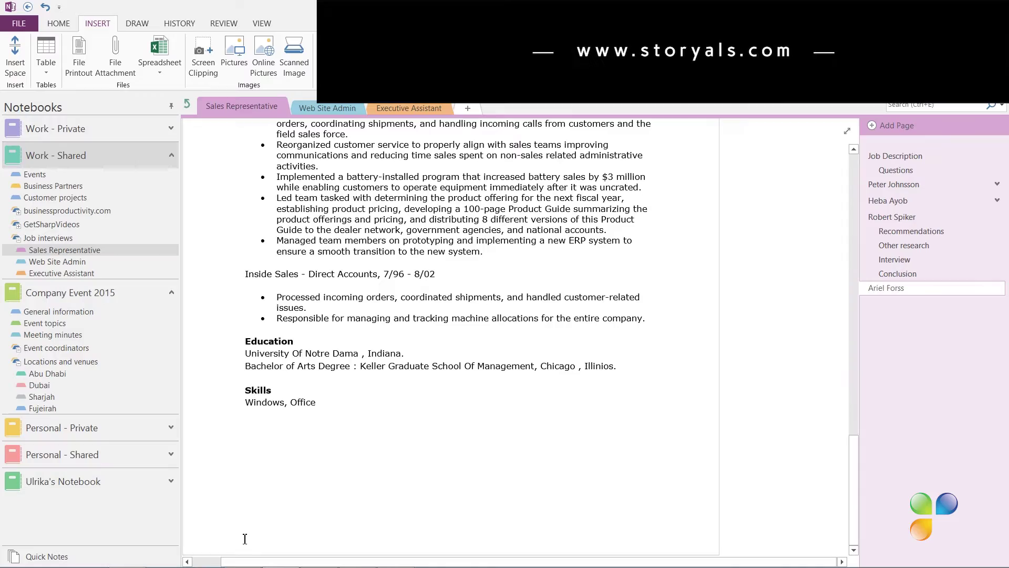
{"action": "scroll", "coordinate": [244, 534], "scroll_direction": "down", "scroll_amount": 1}
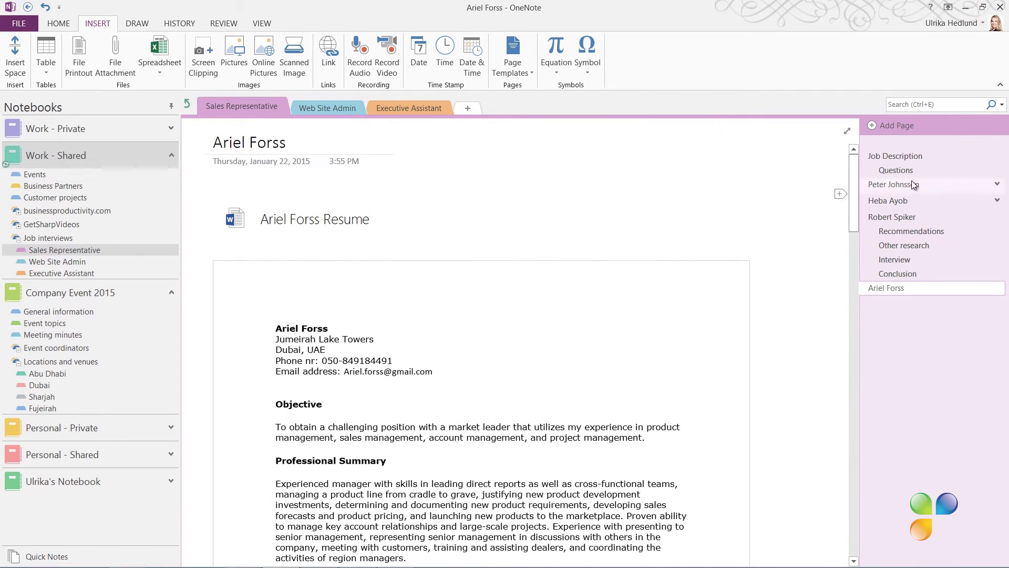
- Add a new page titled 'Recommendations' as a subpage of the candidate's page
{"action": "right_click", "coordinate": [912, 310]}
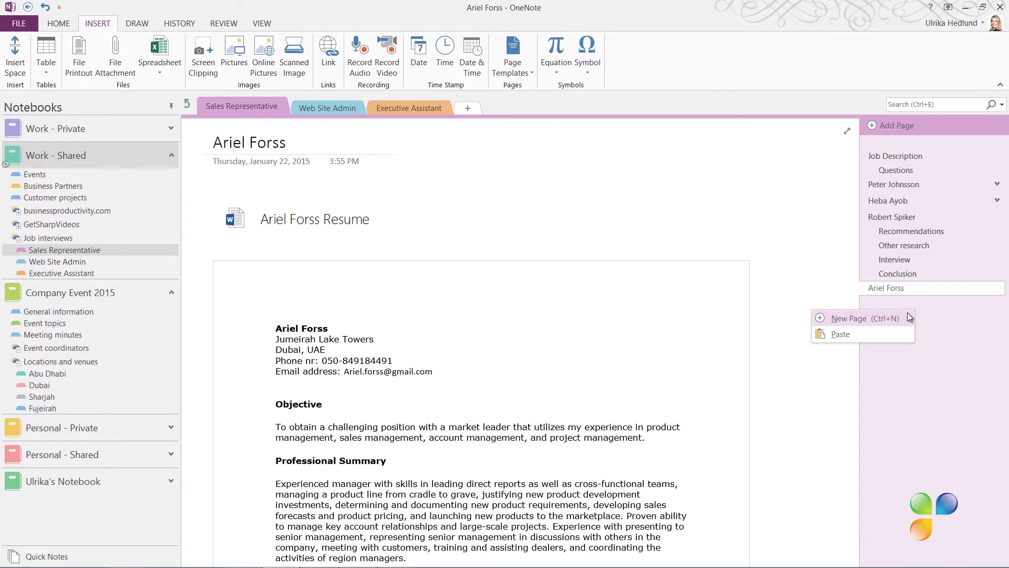
{"action": "left_click", "coordinate": [907, 313]}
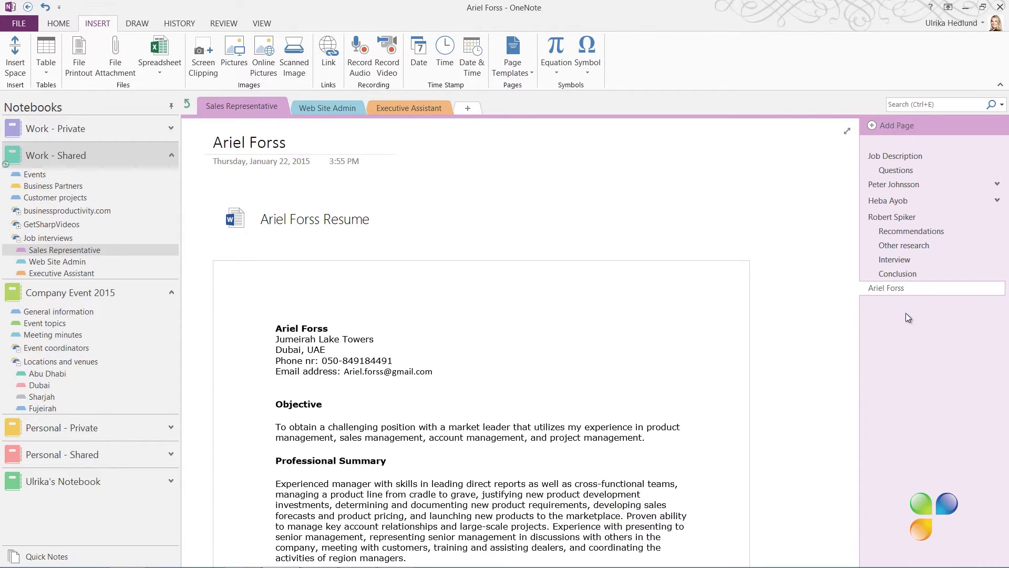
{"action": "right_click", "coordinate": [903, 305]}
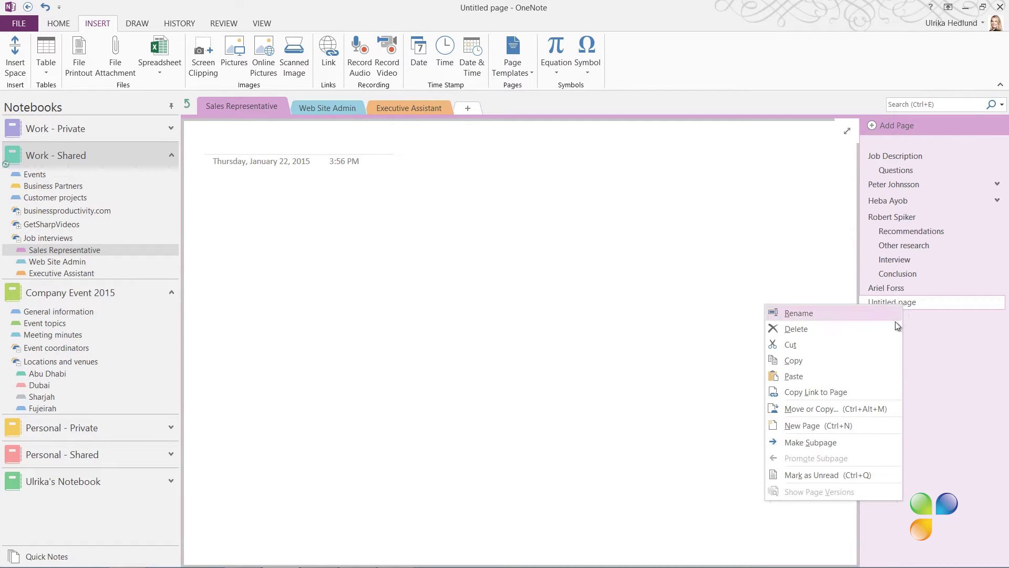
{"action": "left_click", "coordinate": [839, 447]}
{"action": "left_click", "coordinate": [269, 148]}
{"action": "type", "text": "Recommendations"}
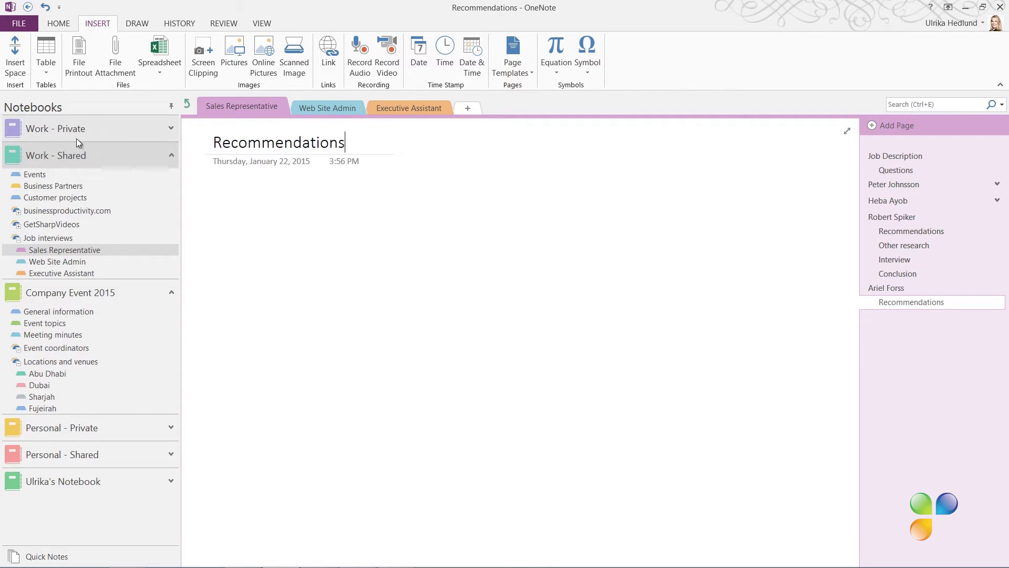
- Send the open Outlook recommendation e-mail to the Recommendations (current page) in OneNote
{"action": "left_click", "coordinate": [127, 562]}
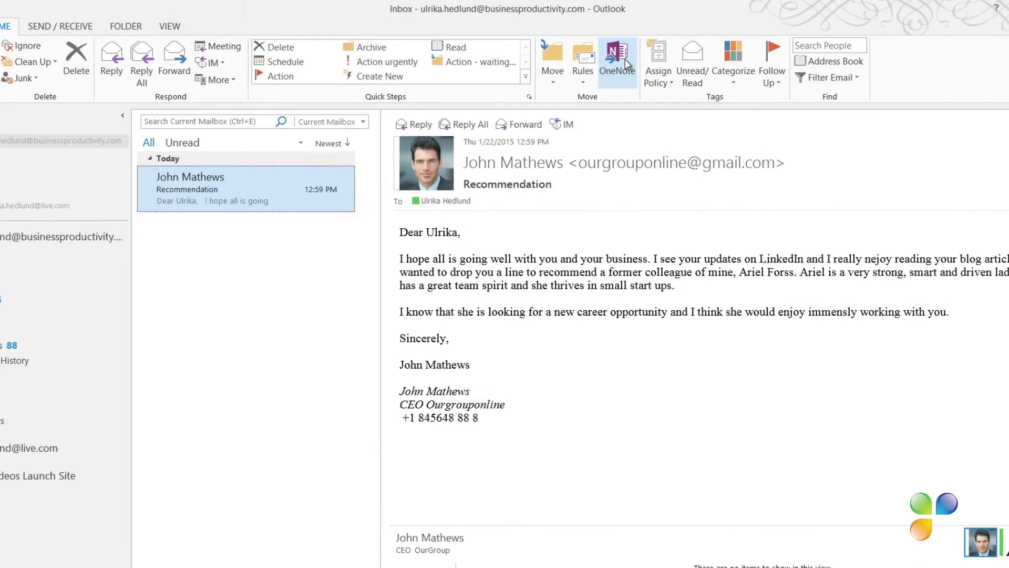
{"action": "left_click", "coordinate": [629, 61]}
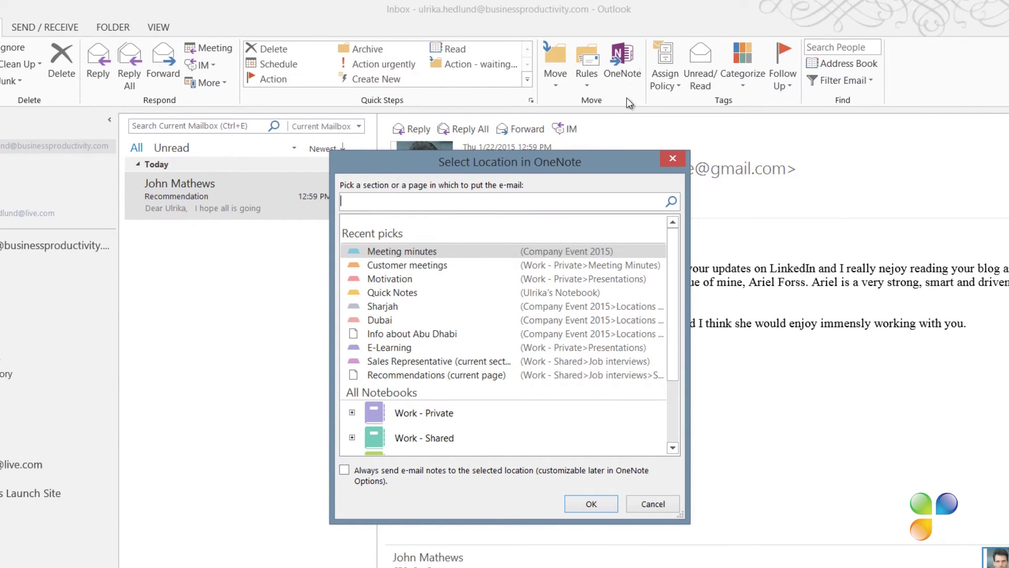
{"action": "left_click", "coordinate": [508, 374]}
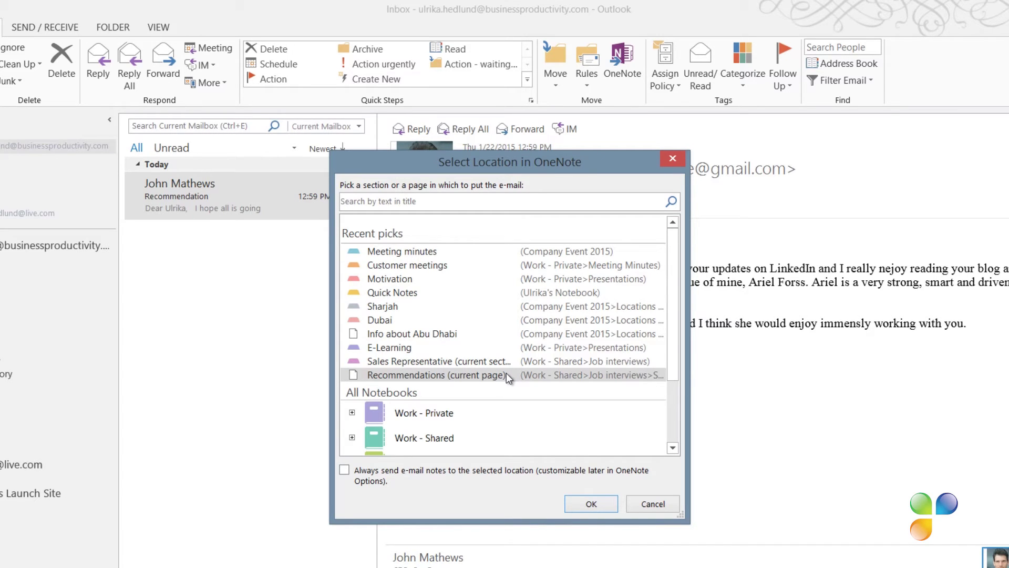
{"action": "left_click", "coordinate": [582, 503]}
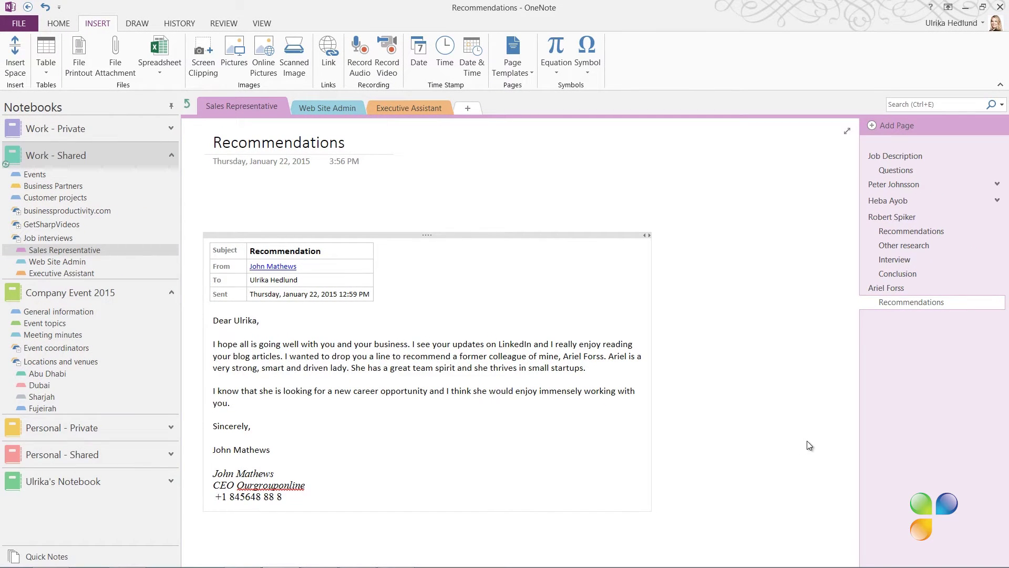
- Create an 'Other research' subpage under the candidate's page and dock OneNote to the desktop
{"action": "right_click", "coordinate": [882, 331]}
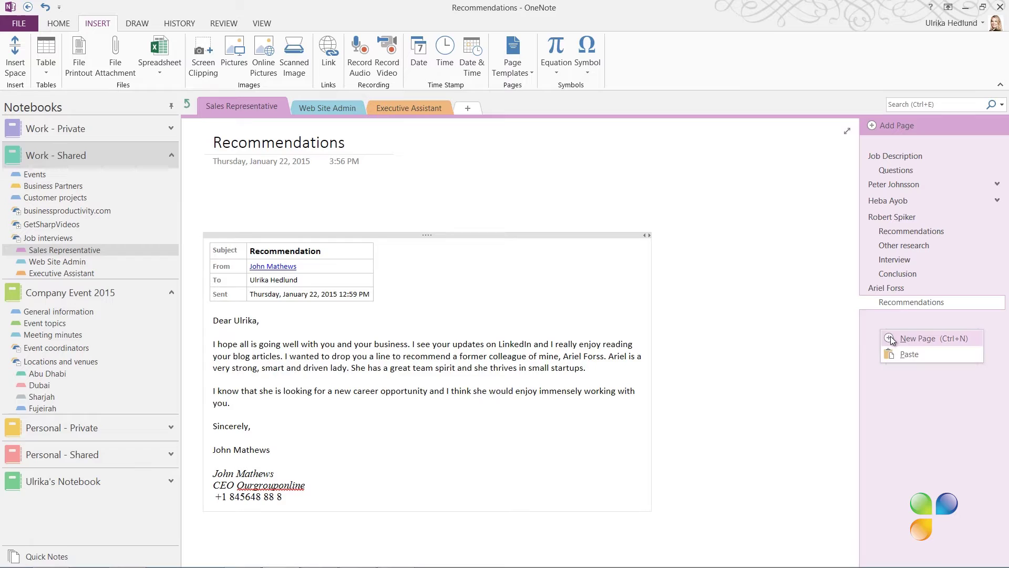
{"action": "left_click", "coordinate": [891, 339]}
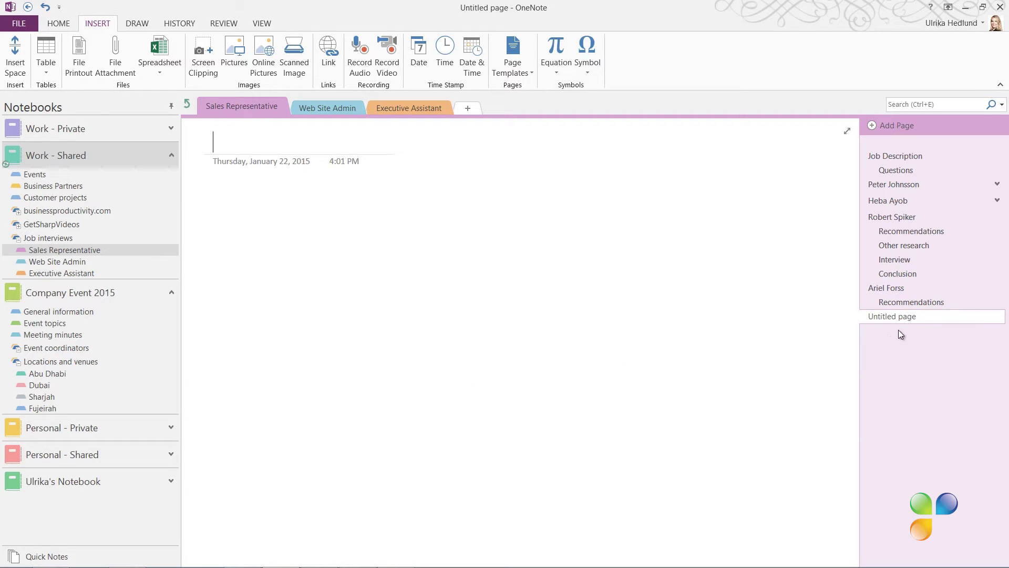
{"action": "type", "text": "Other research"}
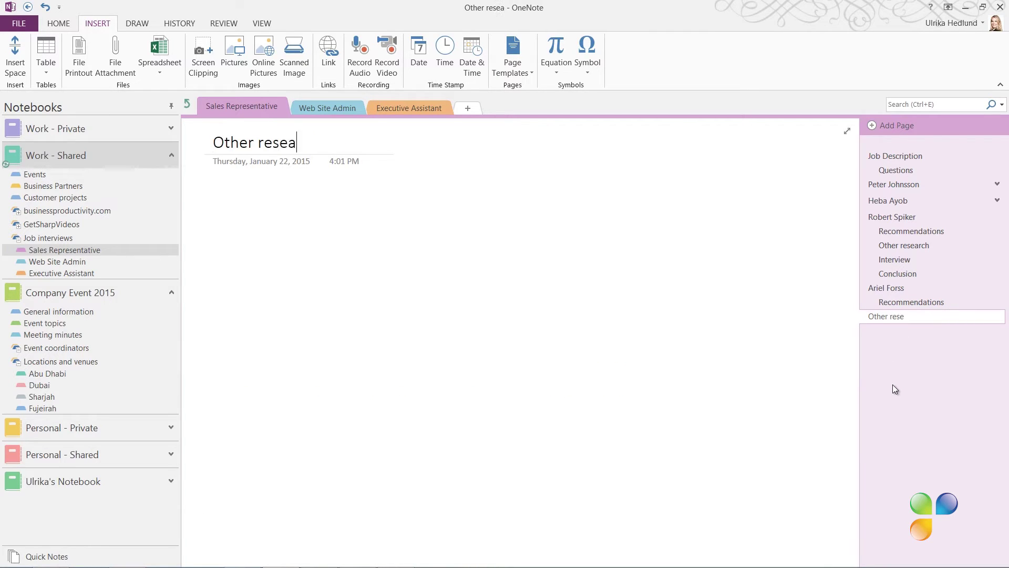
{"action": "right_click", "coordinate": [928, 318]}
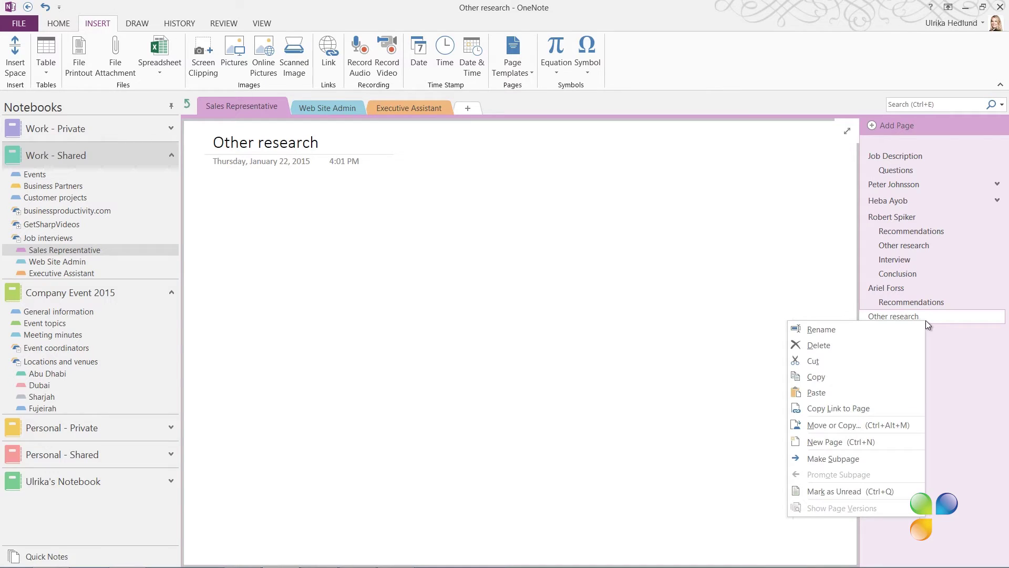
{"action": "left_click", "coordinate": [832, 458]}
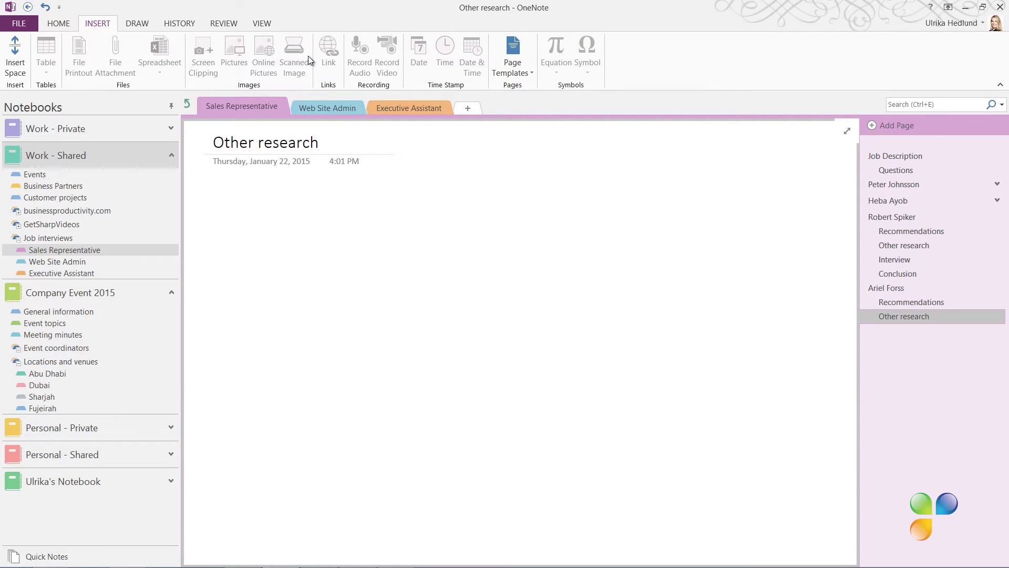
{"action": "left_click", "coordinate": [262, 28]}
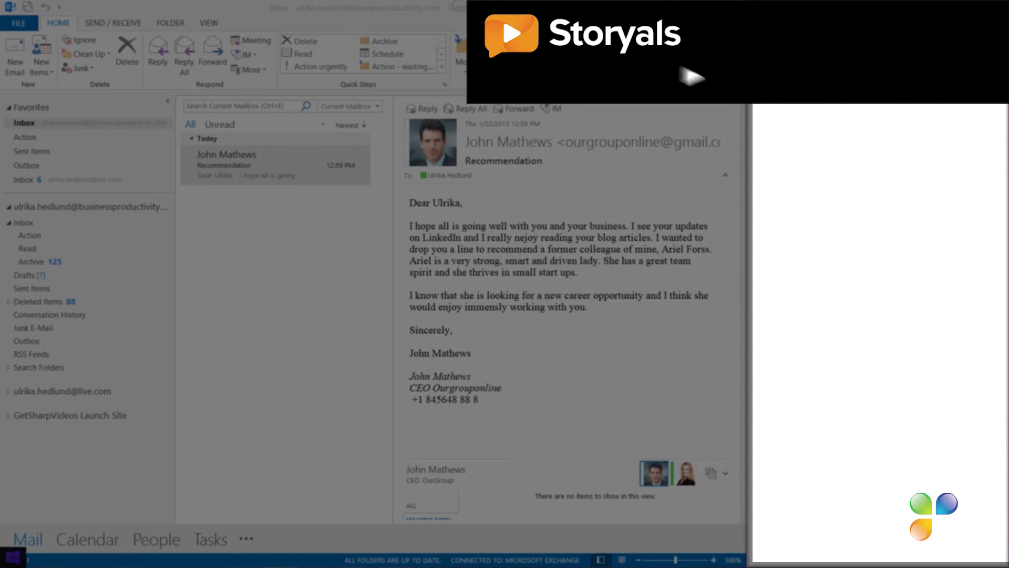
- Search LinkedIn's Find a colleague with the candidate's first and last name
{"action": "mouse_move", "coordinate": [145, 564]}
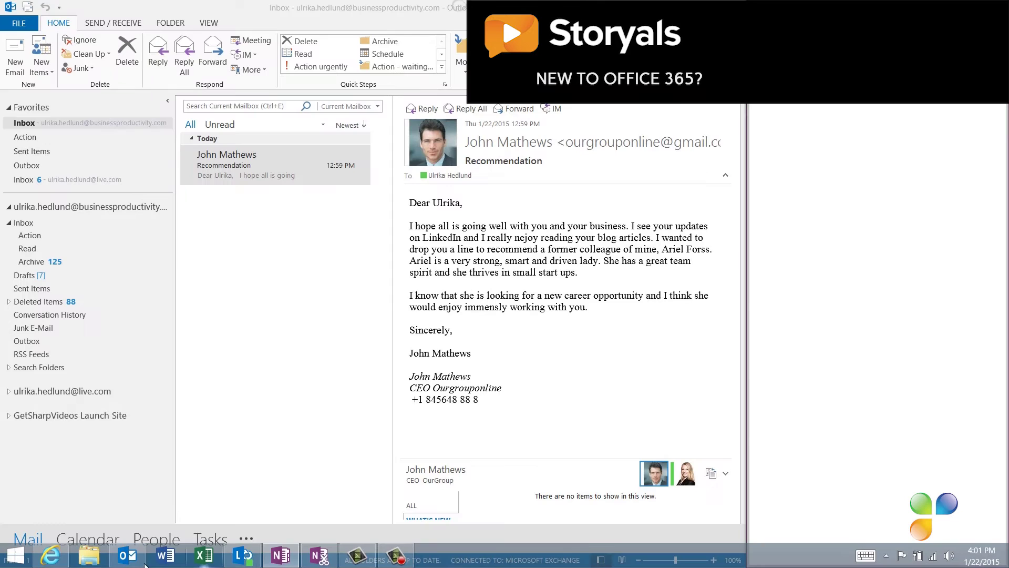
{"action": "left_click", "coordinate": [51, 555]}
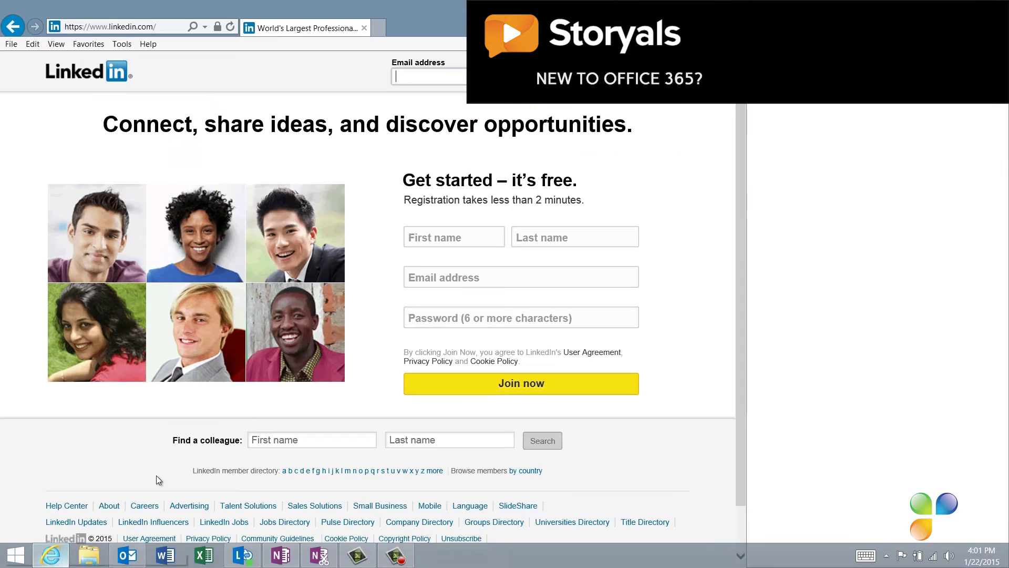
{"action": "left_click", "coordinate": [329, 446]}
{"action": "key", "text": "Tab"}
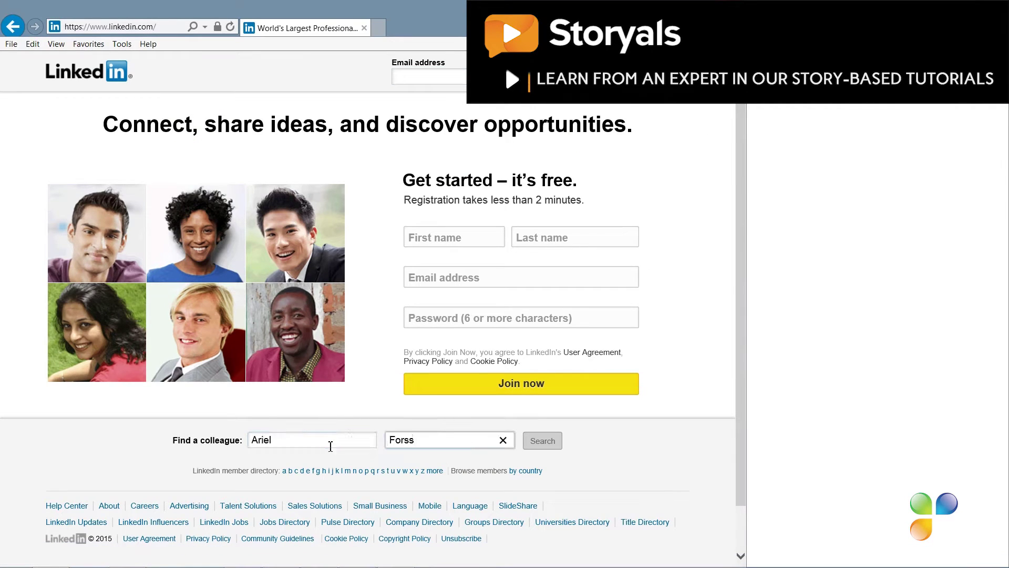
{"action": "left_click", "coordinate": [534, 443]}
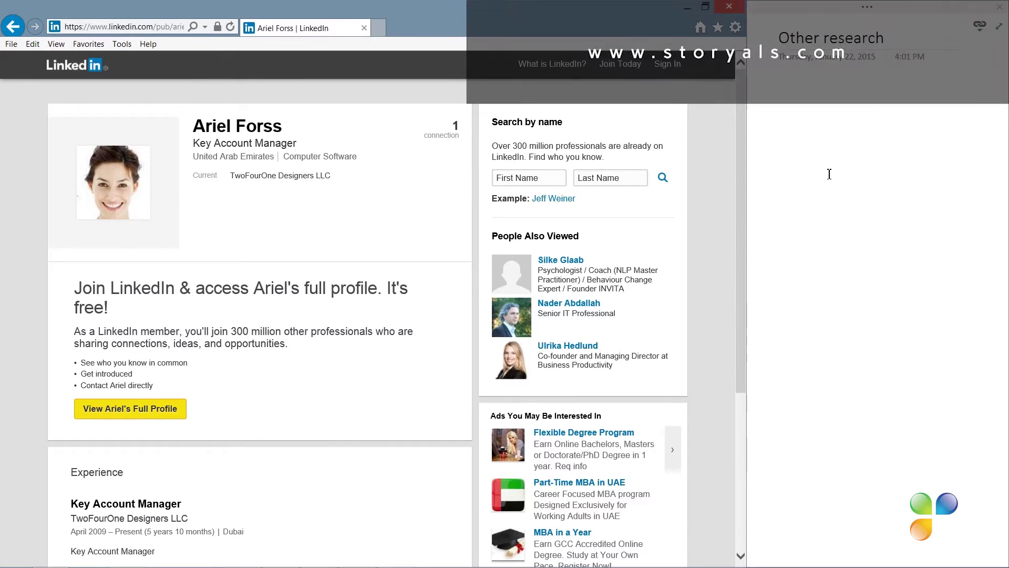
- Screen-clip the candidate's LinkedIn profile header onto the Other research page with its source link
{"action": "left_click", "coordinate": [867, 7]}
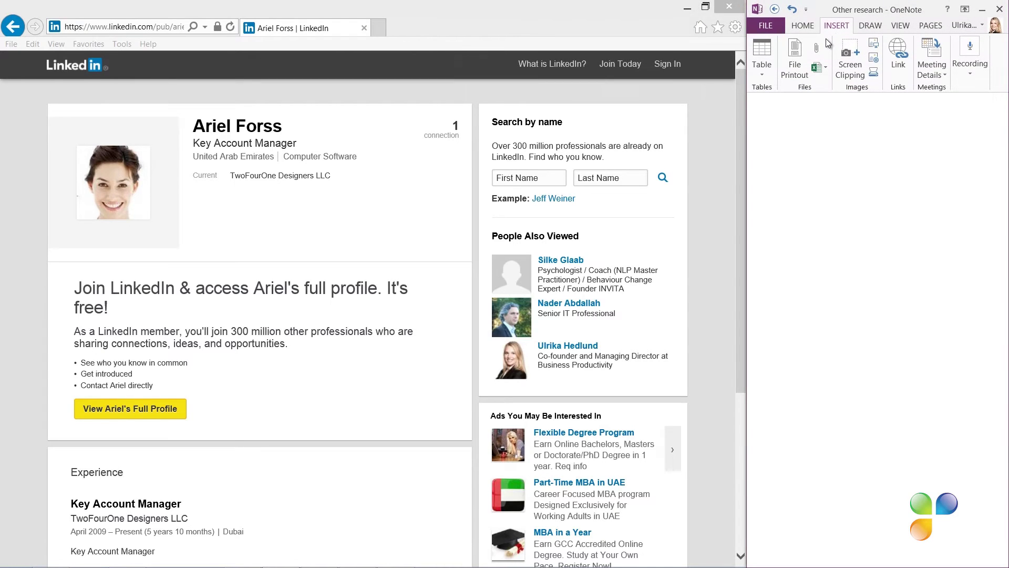
{"action": "left_click", "coordinate": [847, 77]}
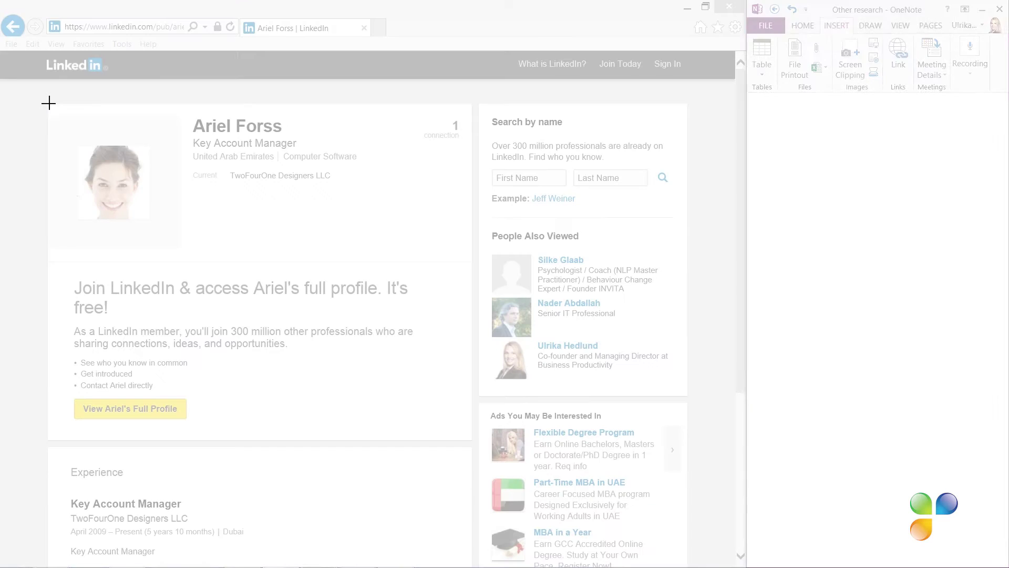
{"action": "left_click_drag", "start_coordinate": [48, 103], "coordinate": [389, 270]}
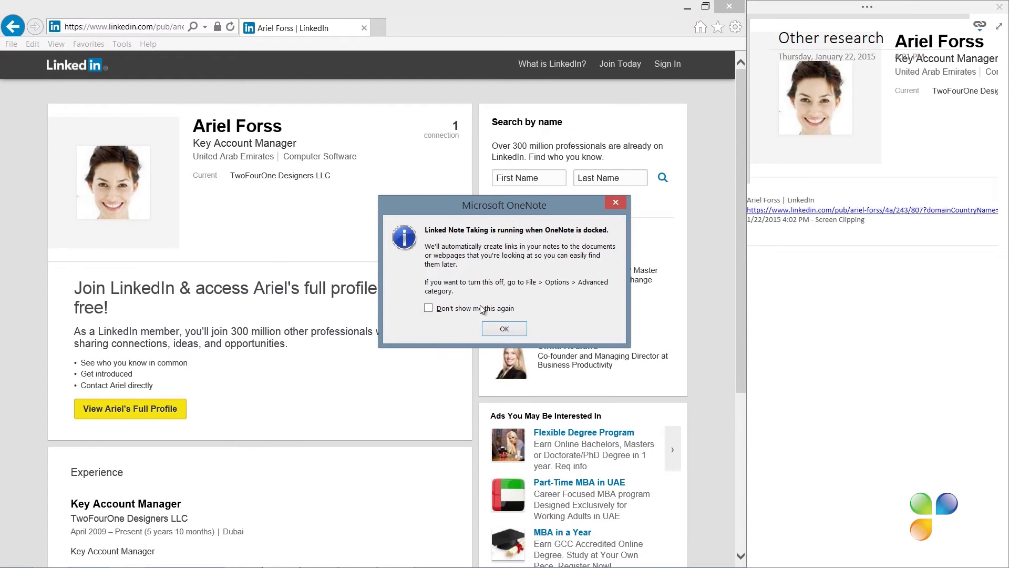
{"action": "left_click", "coordinate": [505, 330]}
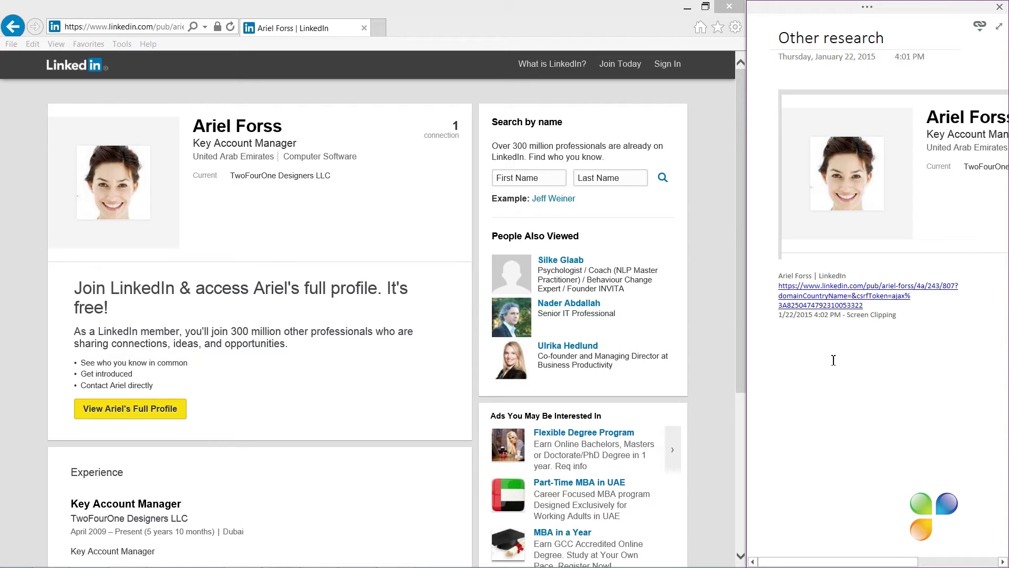
- Add a Questions page from the 'Job interview questions' template and nest it under the candidate
{"action": "left_click", "coordinate": [999, 31]}
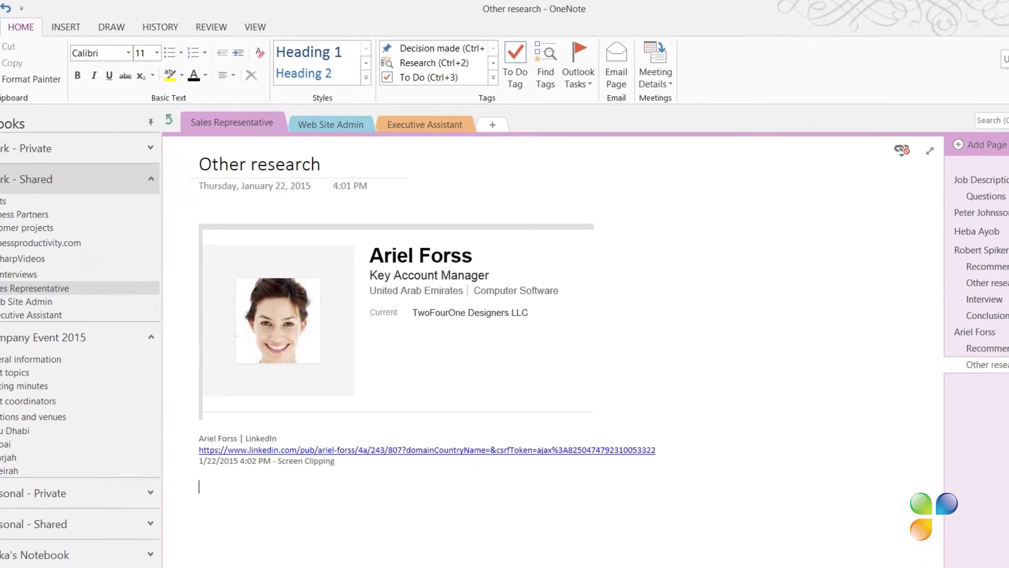
{"action": "left_click", "coordinate": [26, 30]}
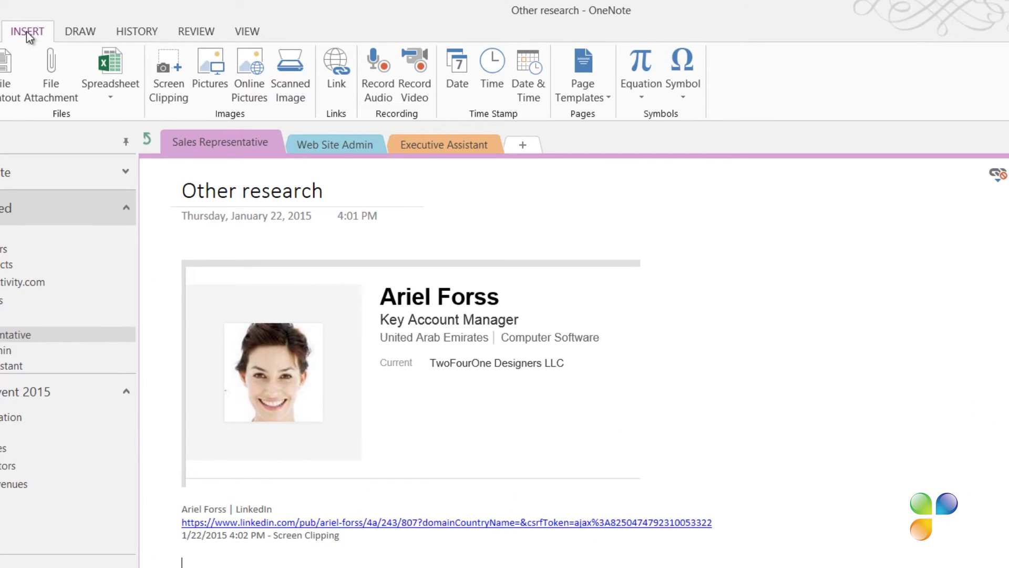
{"action": "left_click", "coordinate": [578, 79]}
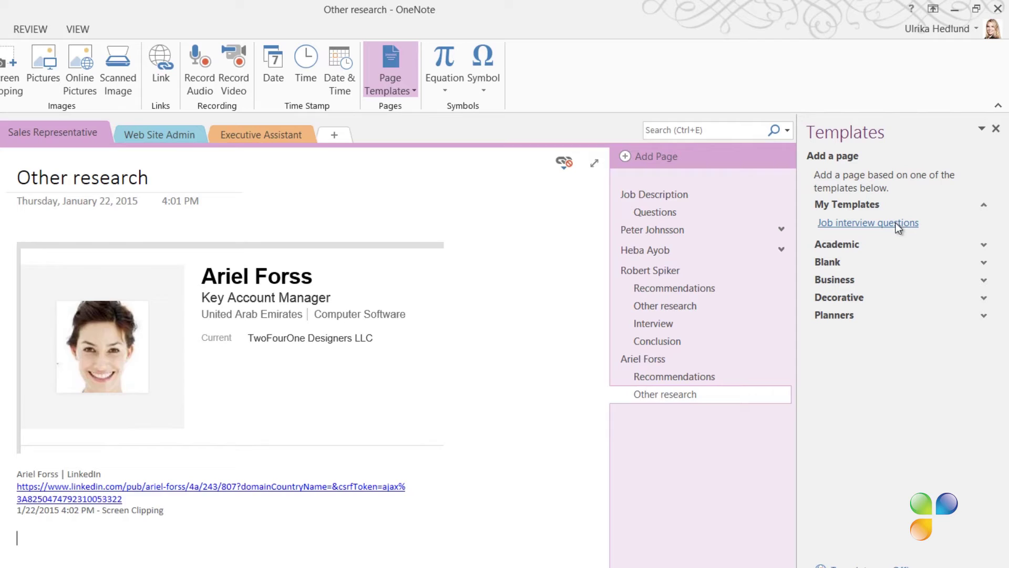
{"action": "left_click", "coordinate": [898, 226]}
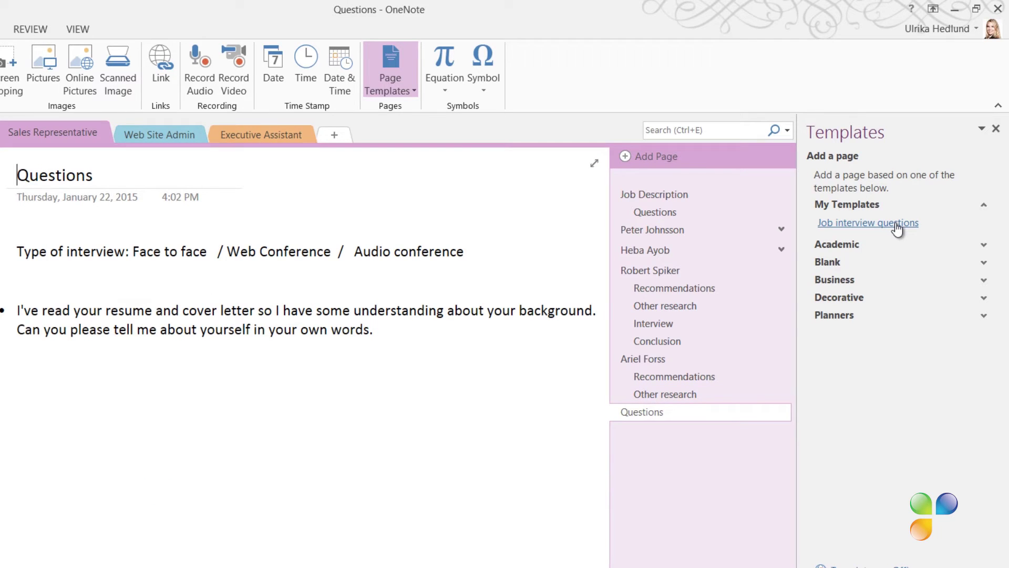
{"action": "left_click", "coordinate": [995, 129]}
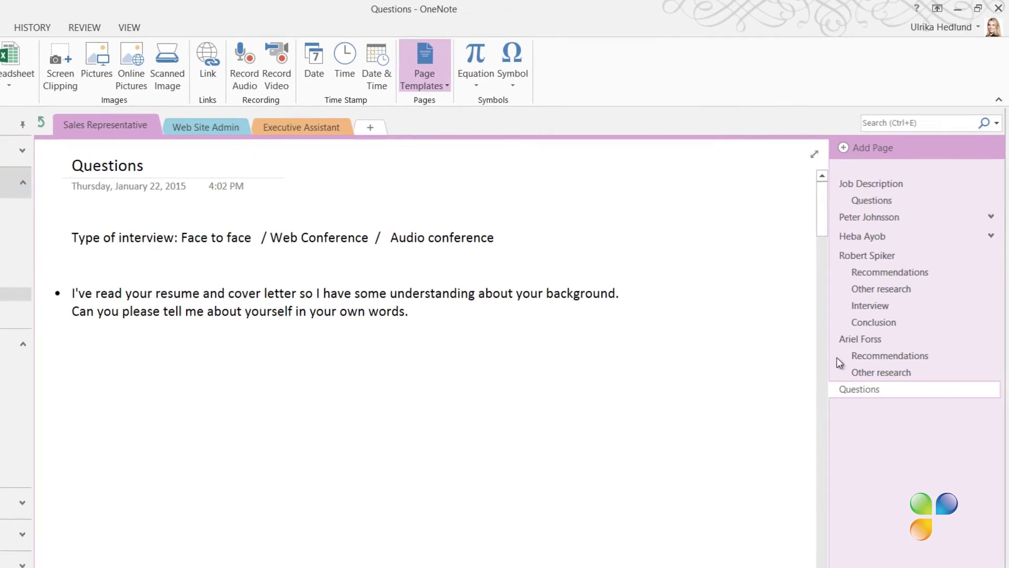
{"action": "right_click", "coordinate": [856, 388]}
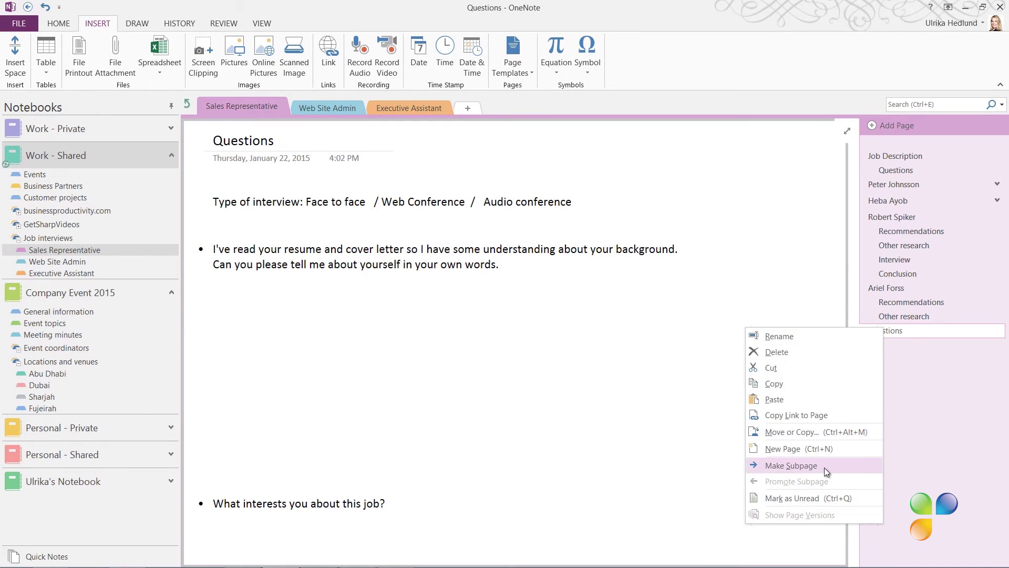
{"action": "left_click", "coordinate": [824, 467]}
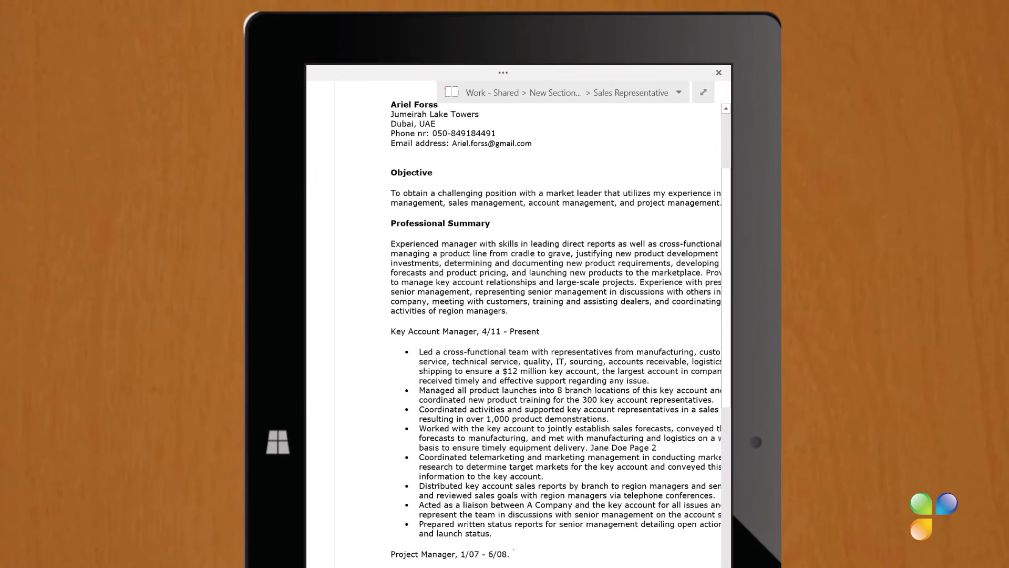
- On the resume, circle the Project Manager end date in red and draw an arrow with a handwritten note
{"action": "left_click_drag", "start_coordinate": [518, 549], "coordinate": [479, 547]}
{"action": "mouse_move", "coordinate": [396, 547]}
{"action": "left_mouse_down"}
{"action": "mouse_move", "coordinate": [387, 346]}
{"action": "mouse_move", "coordinate": [392, 360]}
{"action": "left_mouse_up"}
{"action": "mouse_move", "coordinate": [341, 388]}
{"action": "left_mouse_down"}
{"action": "mouse_move", "coordinate": [335, 400]}
{"action": "mouse_move", "coordinate": [347, 397]}
{"action": "left_mouse_up"}
{"action": "left_click_drag", "start_coordinate": [350, 383], "coordinate": [354, 388]}
{"action": "mouse_move", "coordinate": [349, 389]}
{"action": "left_mouse_down"}
{"action": "mouse_move", "coordinate": [362, 374]}
{"action": "mouse_move", "coordinate": [356, 354]}
{"action": "left_mouse_up"}
- On the candidate's Questions page, circle 'Face to face' in blue as the interview type
{"action": "scroll", "coordinate": [526, 326], "scroll_direction": "down", "scroll_amount": 5}
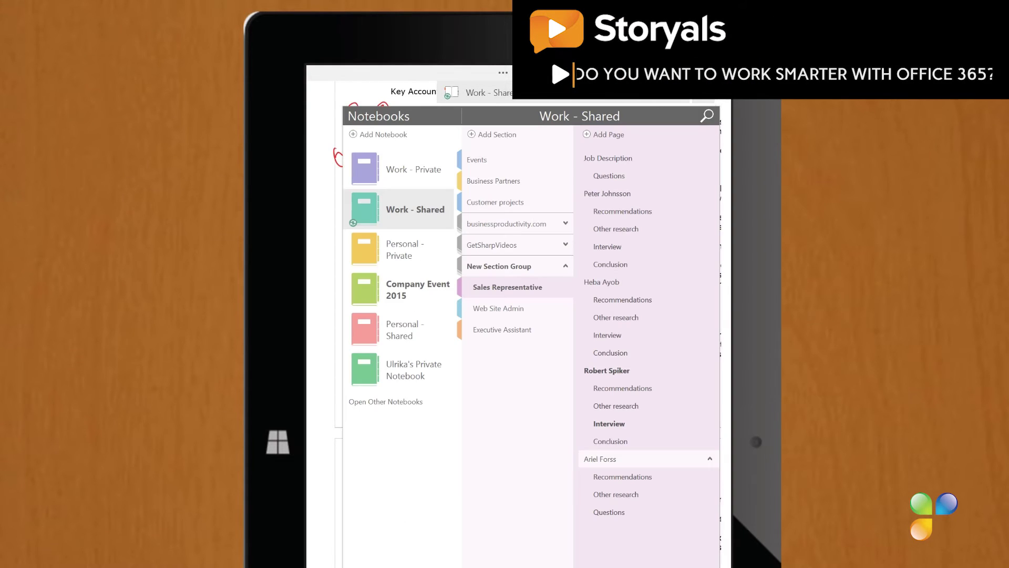
{"action": "left_click", "coordinate": [631, 511]}
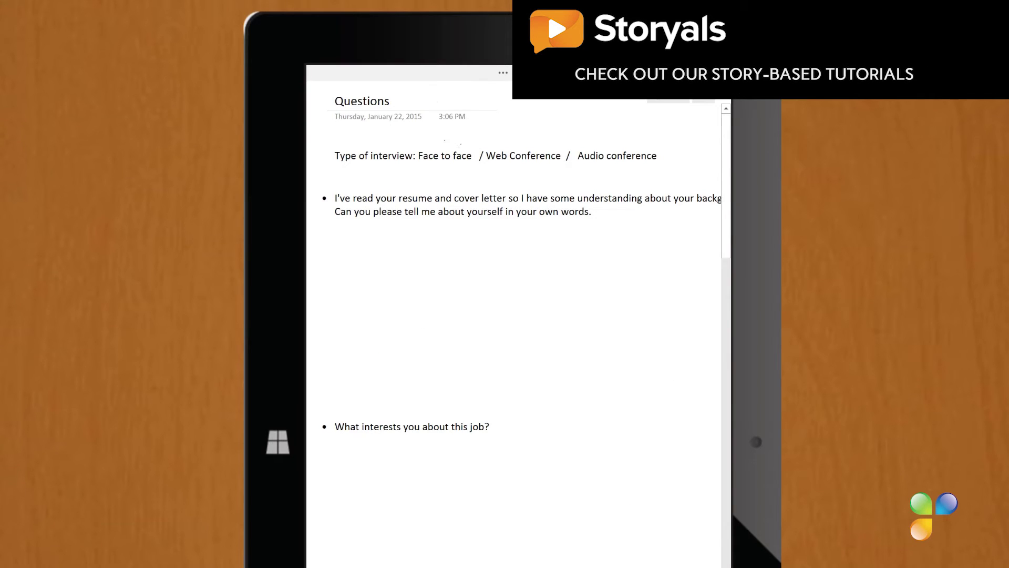
{"action": "mouse_move", "coordinate": [460, 142]}
{"action": "left_mouse_down"}
{"action": "mouse_move", "coordinate": [476, 153]}
{"action": "mouse_move", "coordinate": [428, 147]}
{"action": "left_mouse_up"}
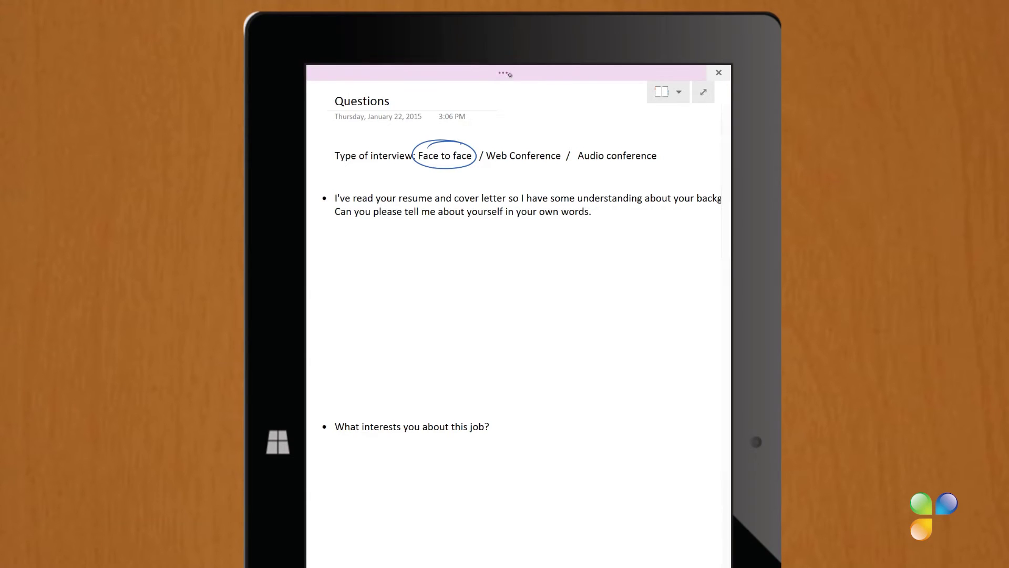
- Record a 2:07 interview audio clip on the Questions page with handwritten answers, then stop recording
{"action": "left_click", "coordinate": [505, 78]}
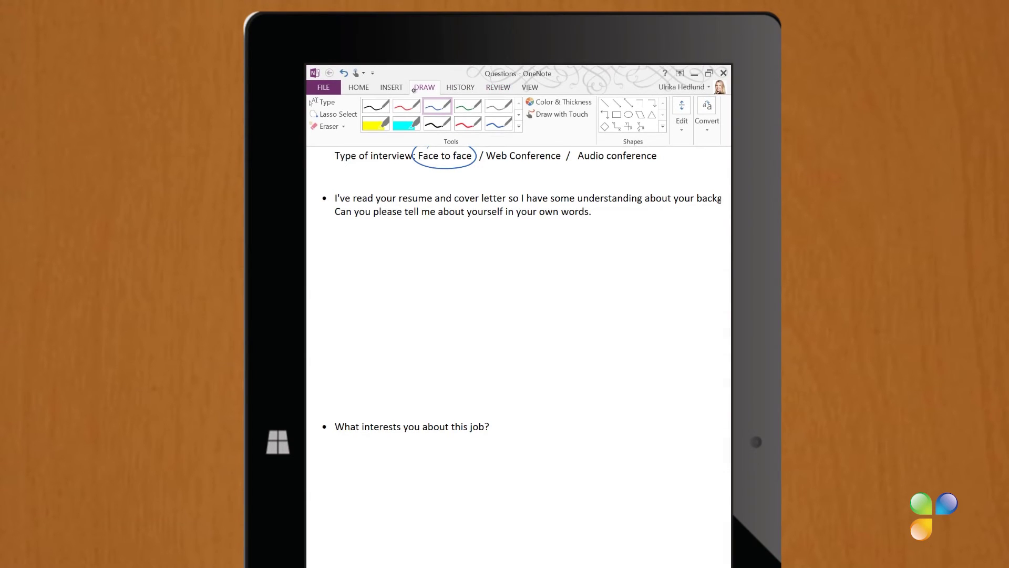
{"action": "left_click", "coordinate": [400, 87]}
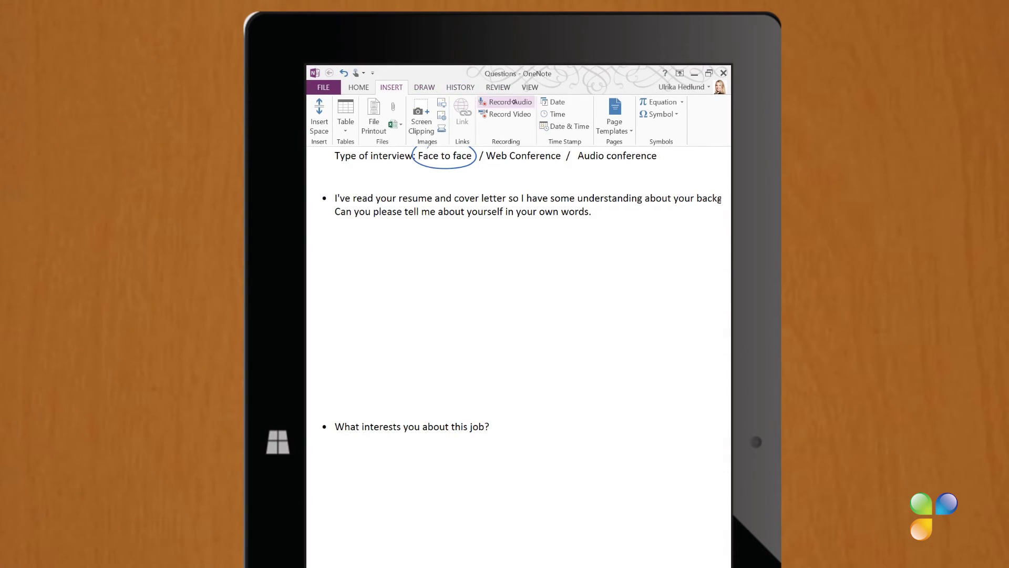
{"action": "left_click", "coordinate": [528, 108]}
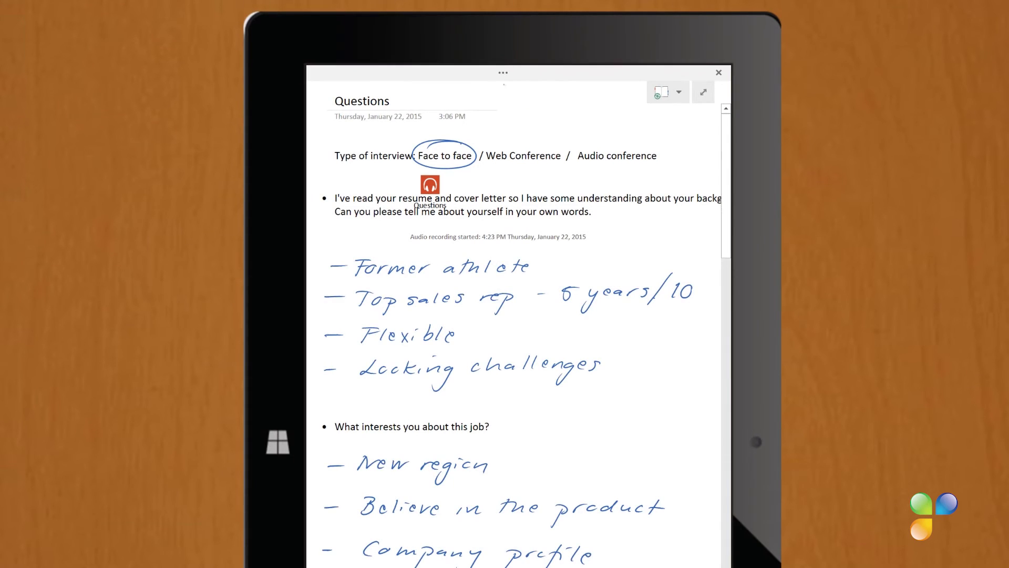
{"action": "left_click", "coordinate": [504, 74]}
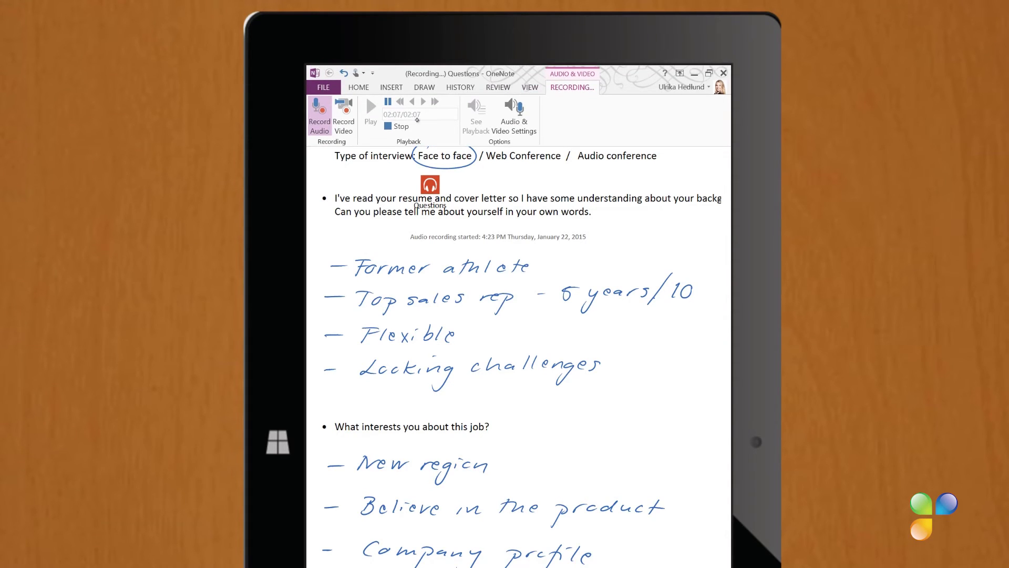
{"action": "left_click", "coordinate": [405, 130]}
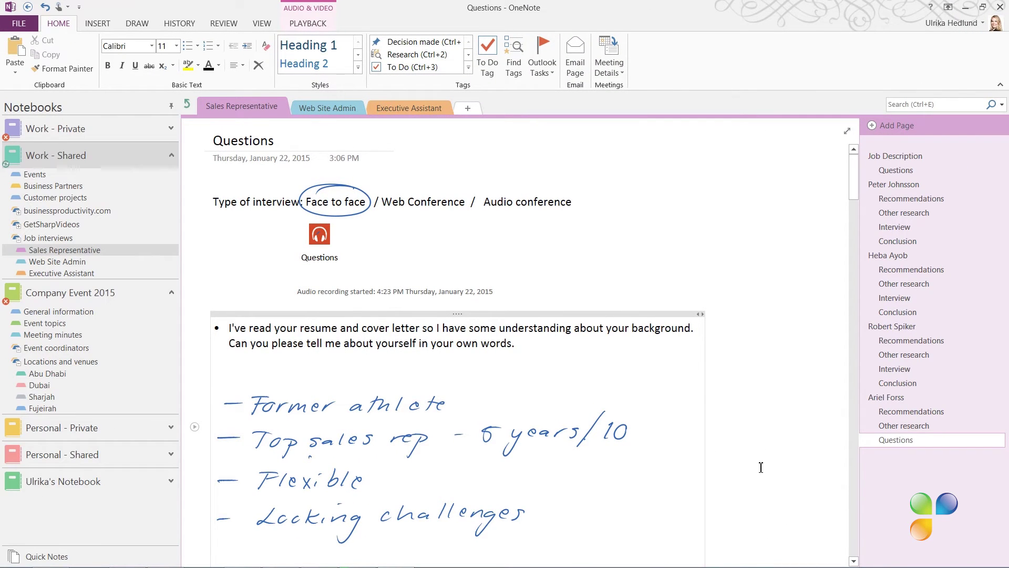
- Play the interview audio from when the 'Top sales rep' note was written, then stop it
{"action": "left_click", "coordinate": [374, 29]}
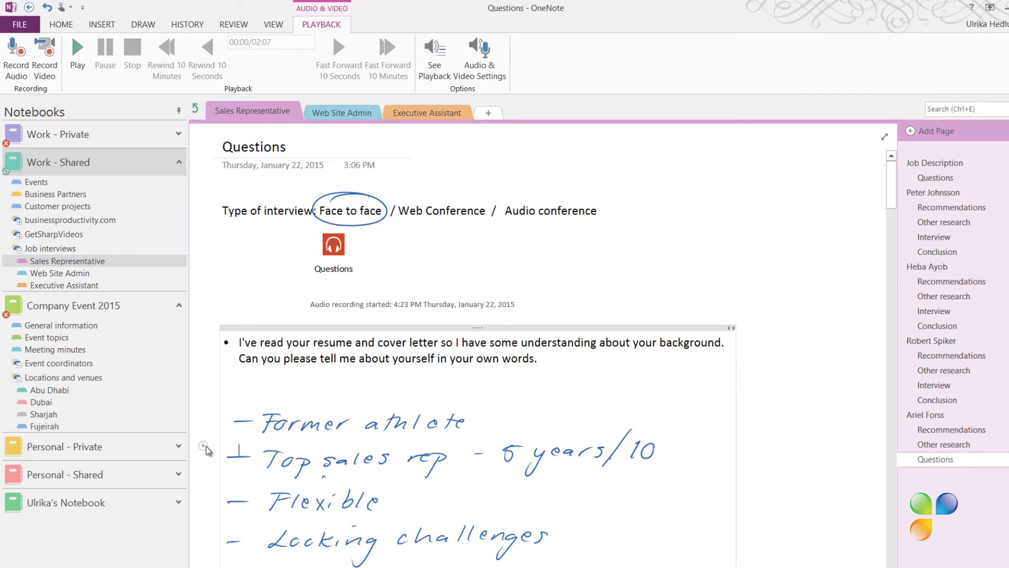
{"action": "left_click", "coordinate": [204, 447]}
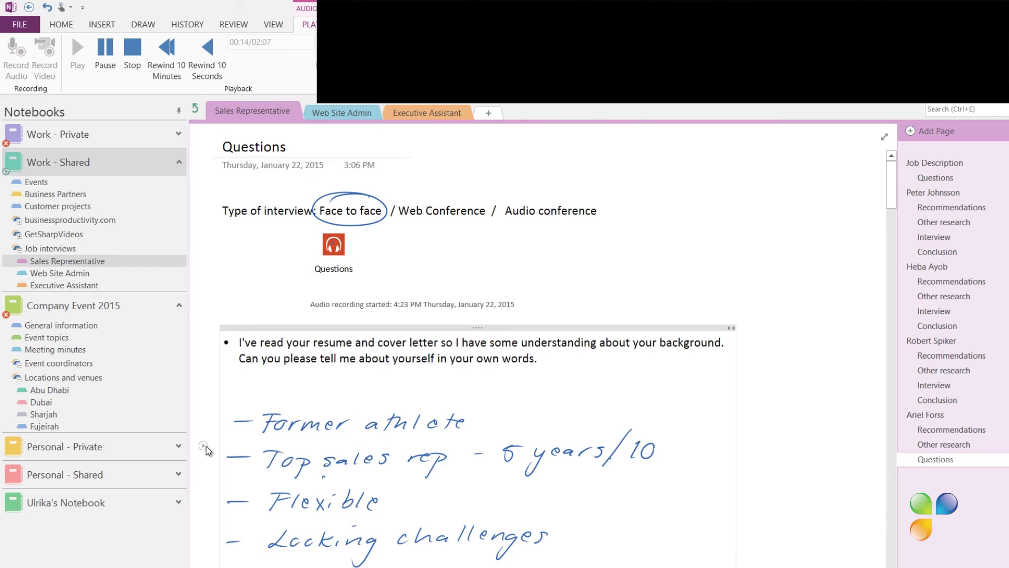
{"action": "left_click", "coordinate": [132, 47]}
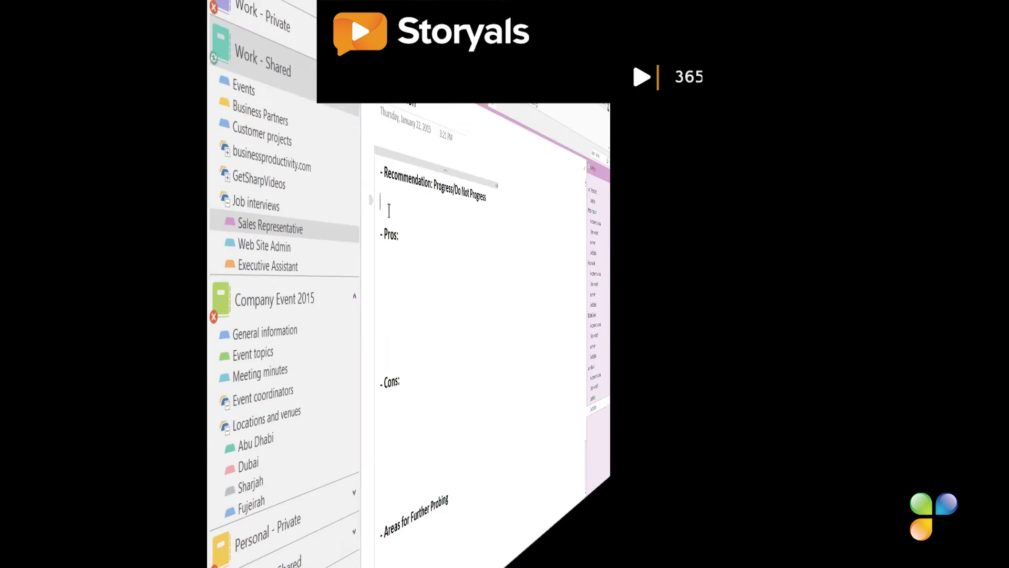
- Add 'ss' after 'Progre' so the Conclusion recommendation reads 'Progress'
{"action": "type", "text": "ss"}
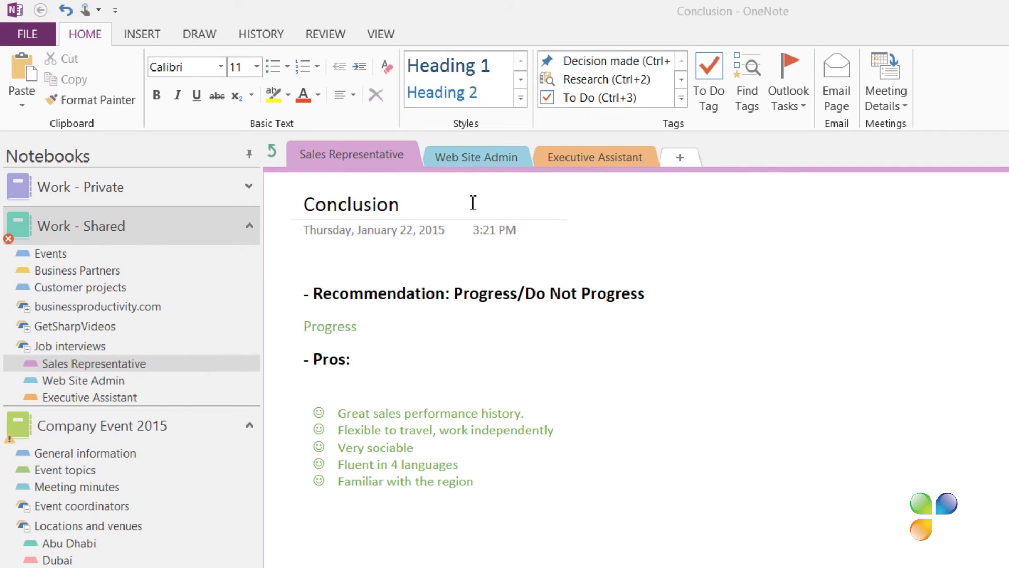
- Set a password on the Sales Representative section, entering and confirming it
{"action": "right_click", "coordinate": [347, 160]}
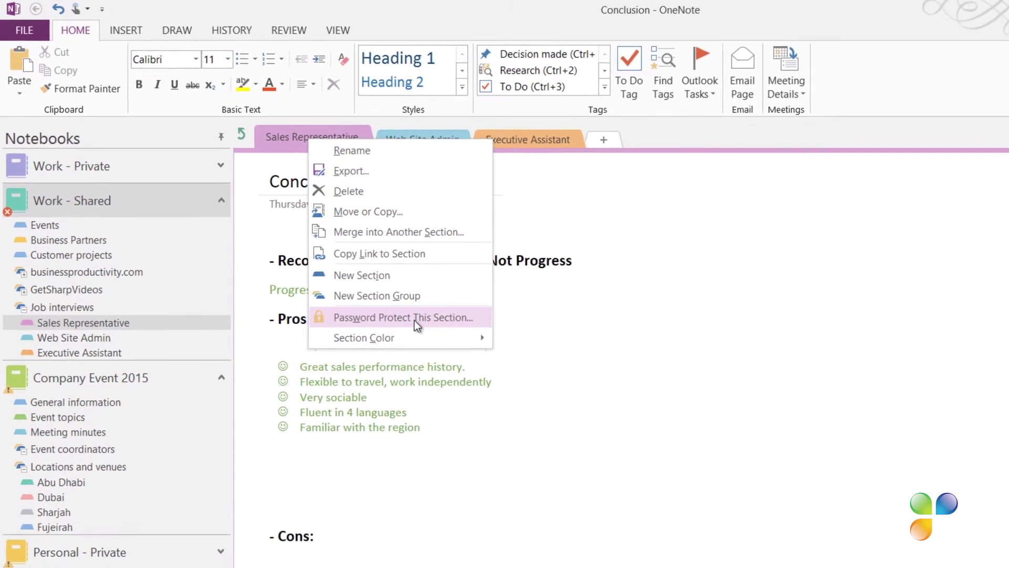
{"action": "left_click", "coordinate": [324, 251]}
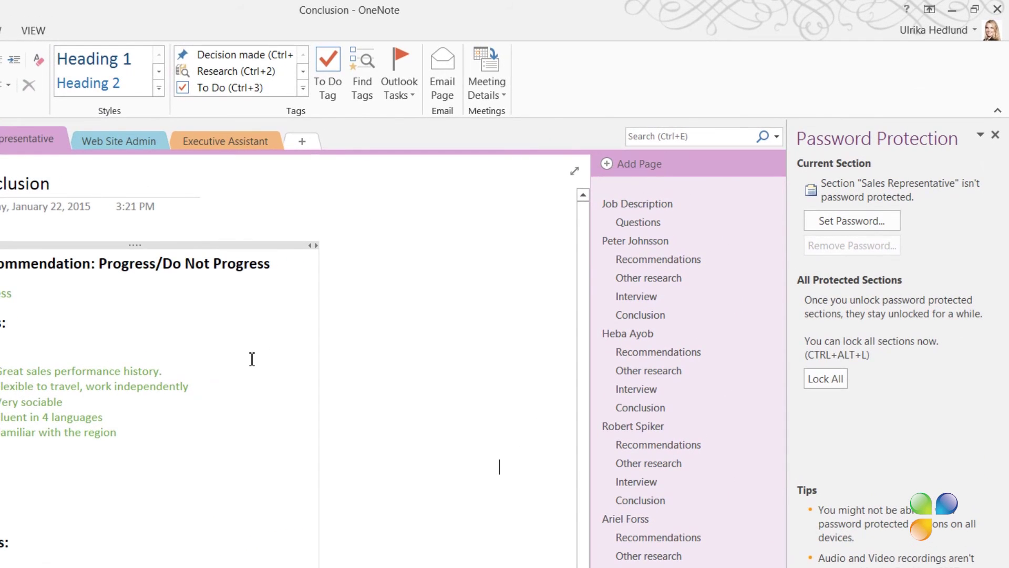
{"action": "left_click", "coordinate": [859, 225]}
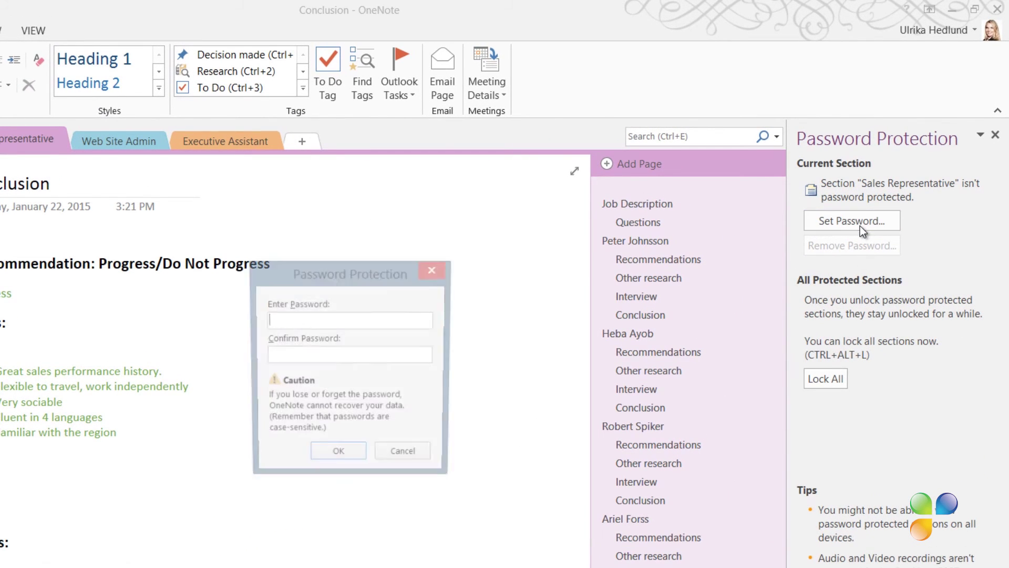
{"action": "type", "text": "••••••"}
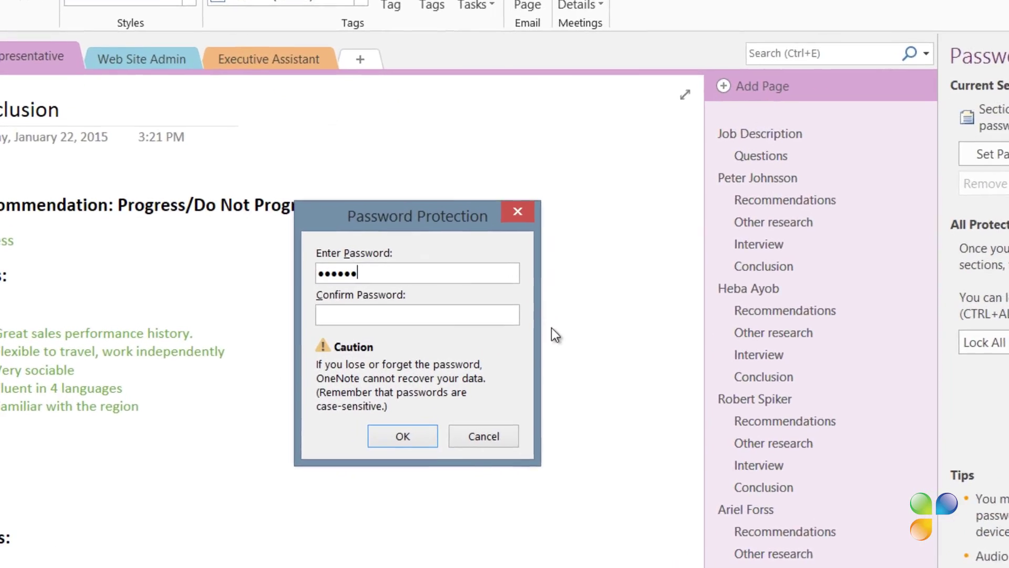
{"action": "left_click", "coordinate": [436, 315]}
{"action": "type", "text": "••••••"}
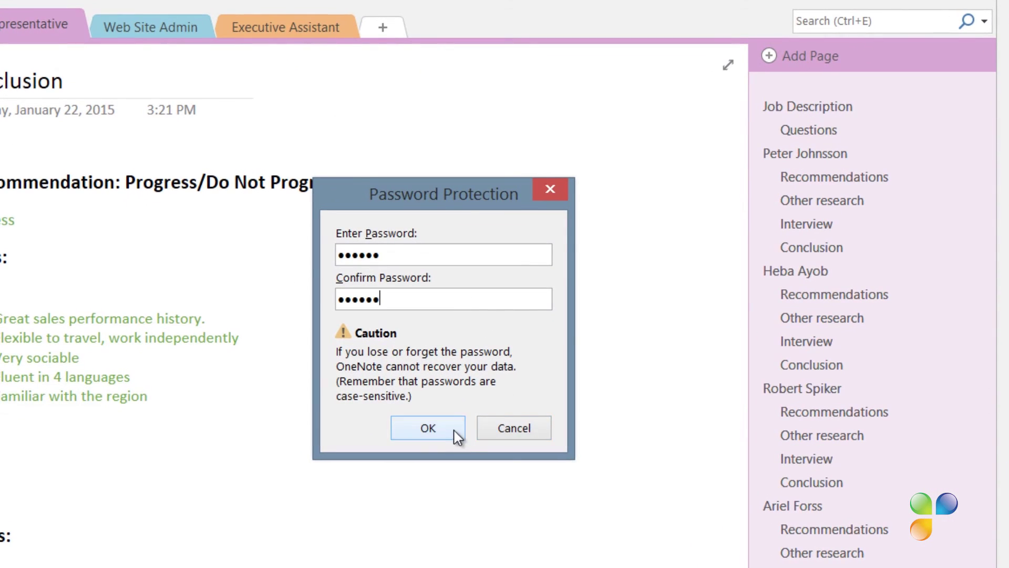
{"action": "left_click", "coordinate": [455, 431]}
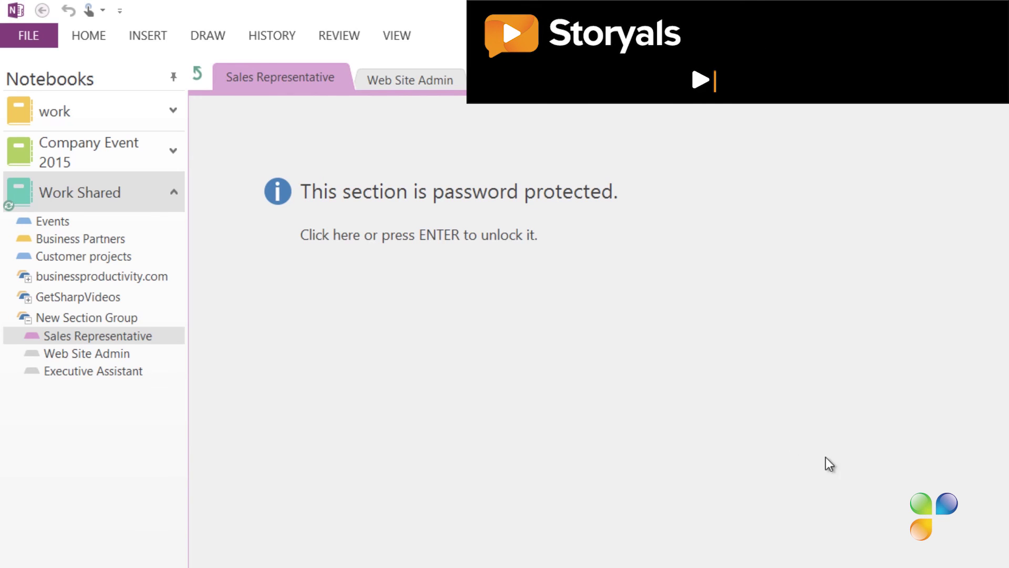
- Unlock the Sales Representative section by entering its password
{"action": "left_click", "coordinate": [647, 342]}
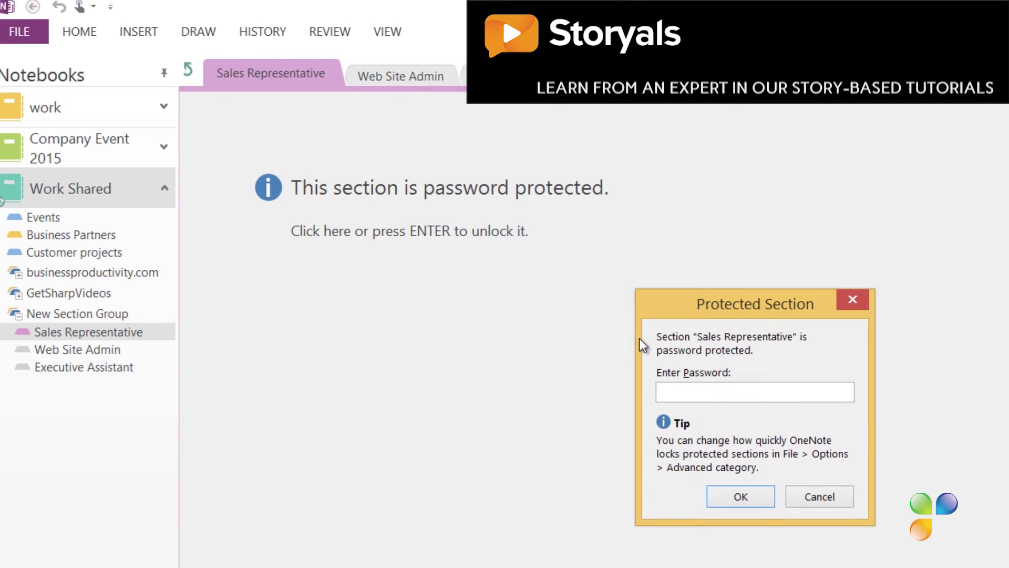
{"action": "type", "text": "******"}
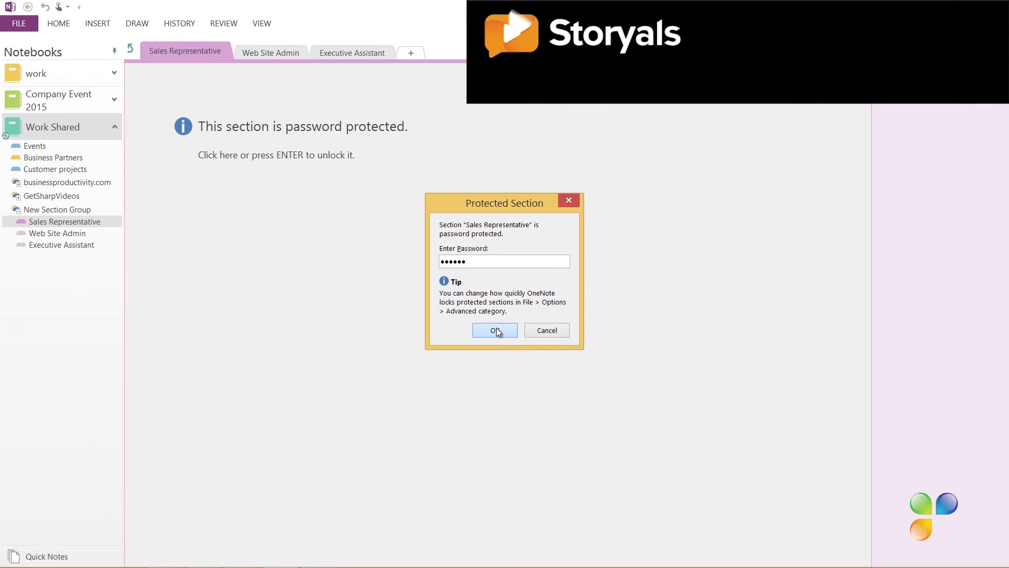
{"action": "left_click", "coordinate": [499, 358]}
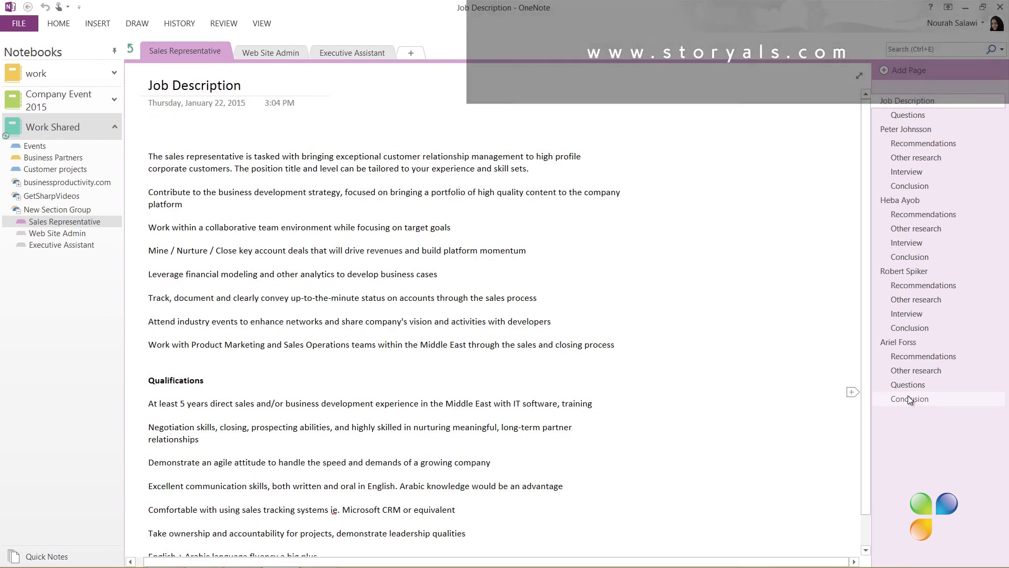
- Collapse the subpages of all four candidates in the page list, from last to first
{"action": "left_click", "coordinate": [909, 397]}
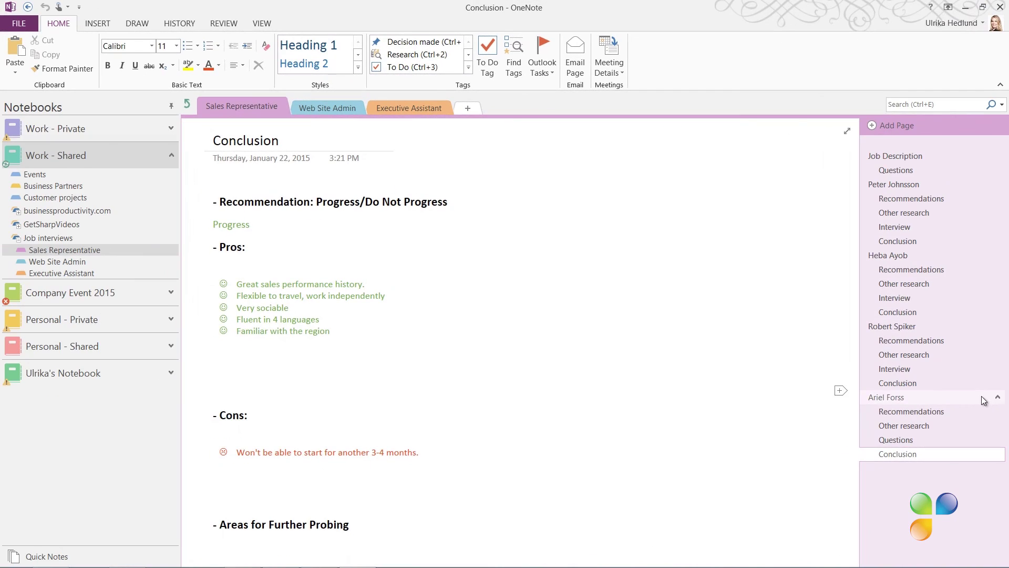
{"action": "left_click", "coordinate": [997, 393]}
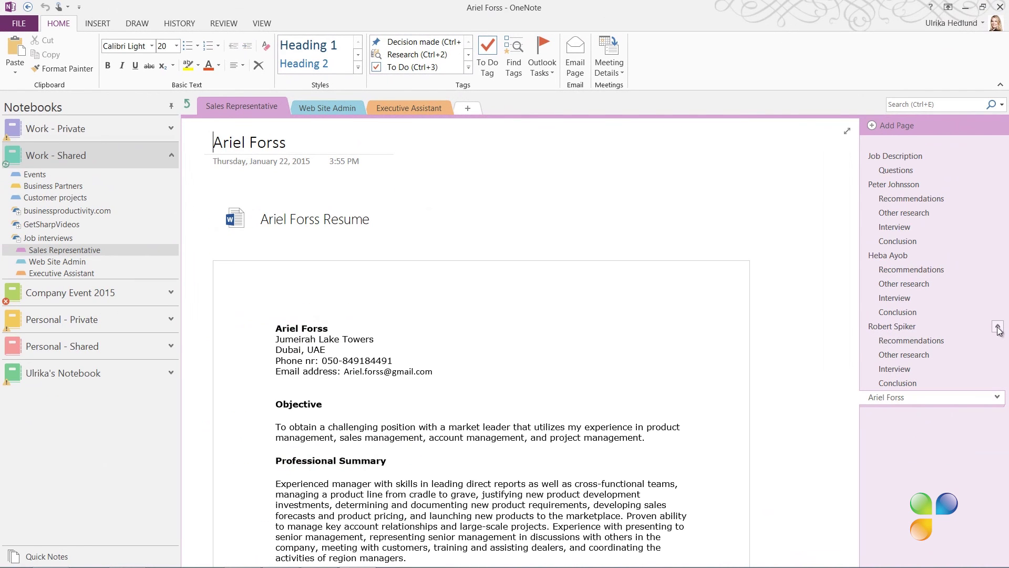
{"action": "left_click", "coordinate": [998, 327]}
{"action": "left_click", "coordinate": [997, 256]}
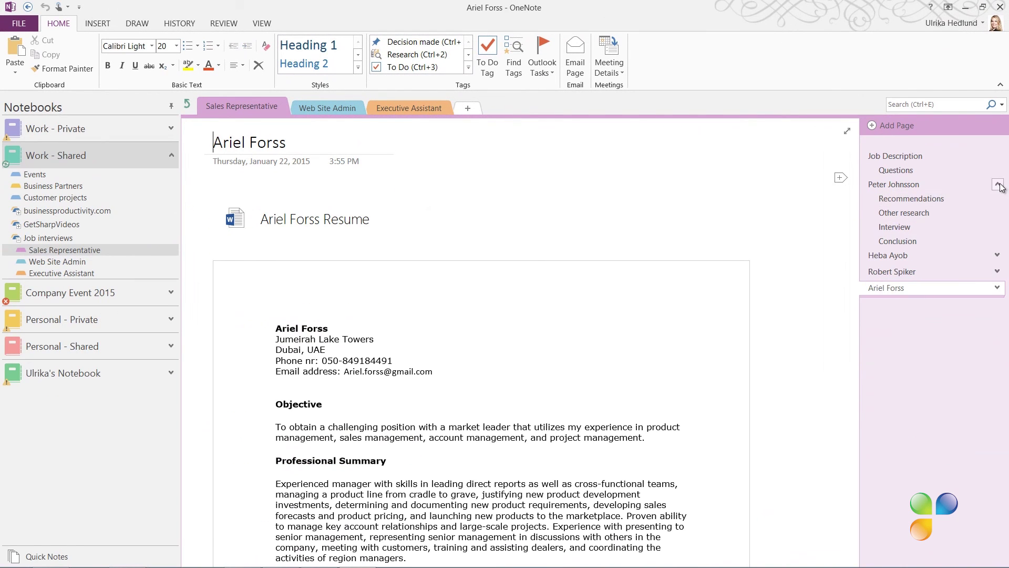
{"action": "left_click", "coordinate": [998, 185]}
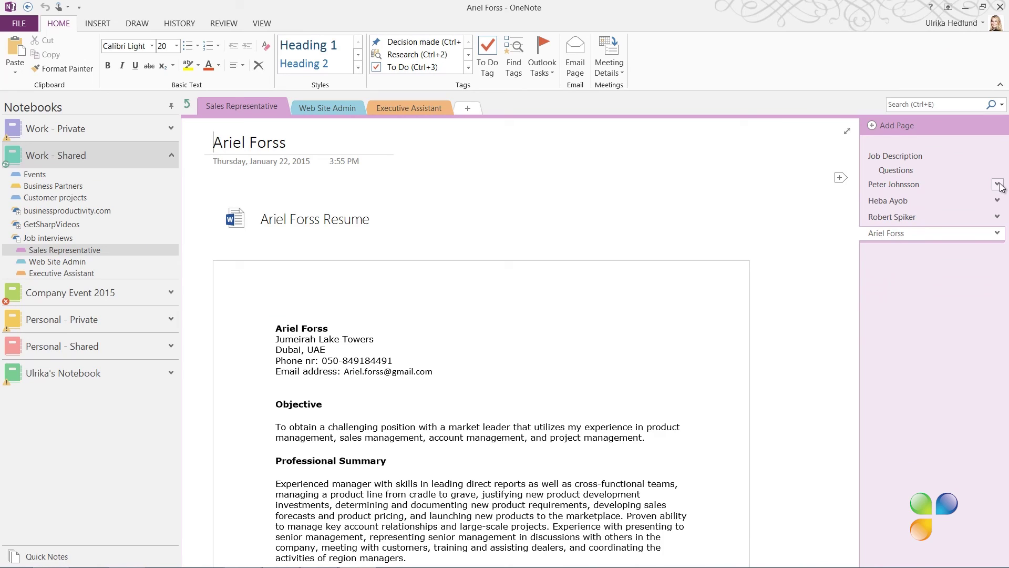